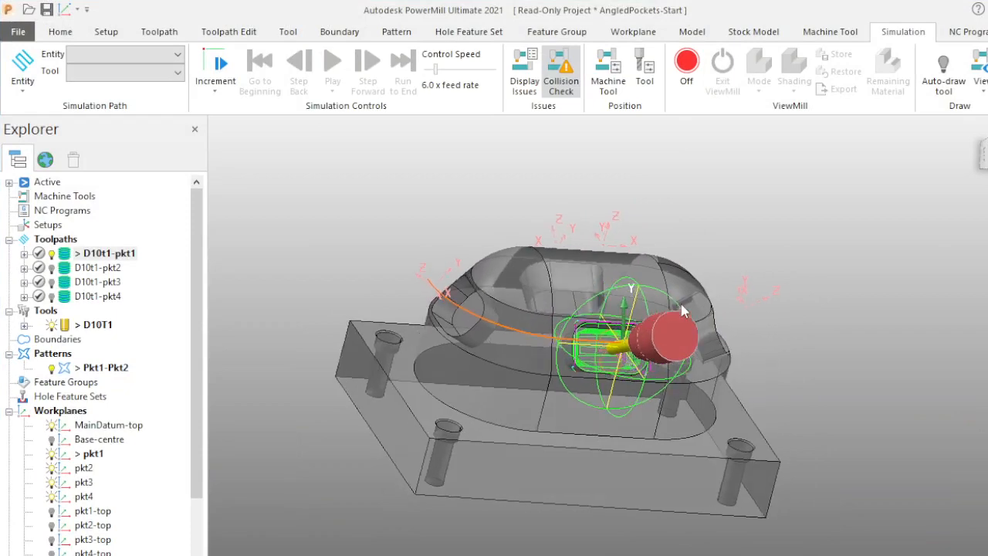
# Examine the D10t1-pkt1 toolpath and the tool's alignment with the angled pocket from several sides and close up
pyautogui.moveTo(415, 277); pyautogui.dragTo(508, 308, button='middle')
pyautogui.moveTo(884, 318); pyautogui.dragTo(840, 306, button='middle')
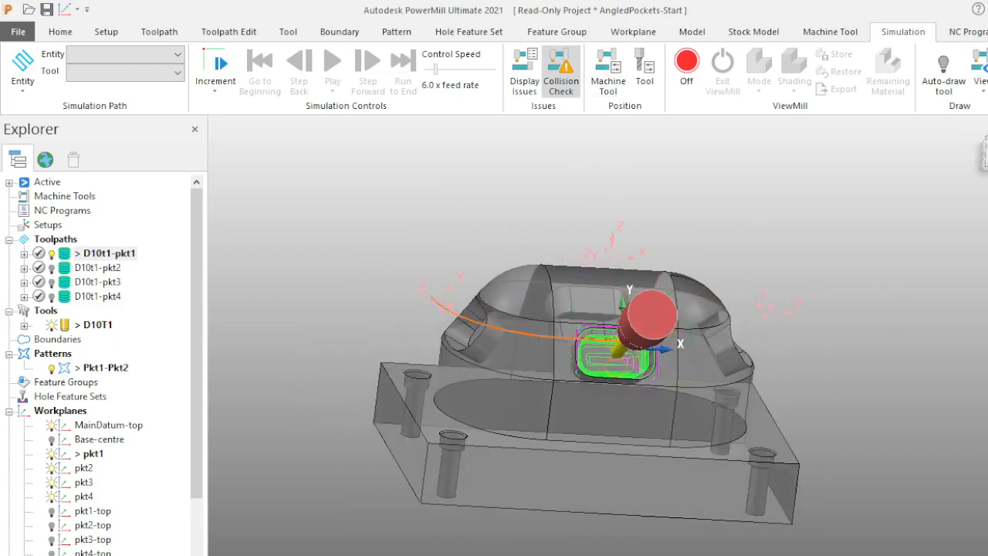
pyautogui.moveTo(773, 332); pyautogui.dragTo(590, 401, button='middle')
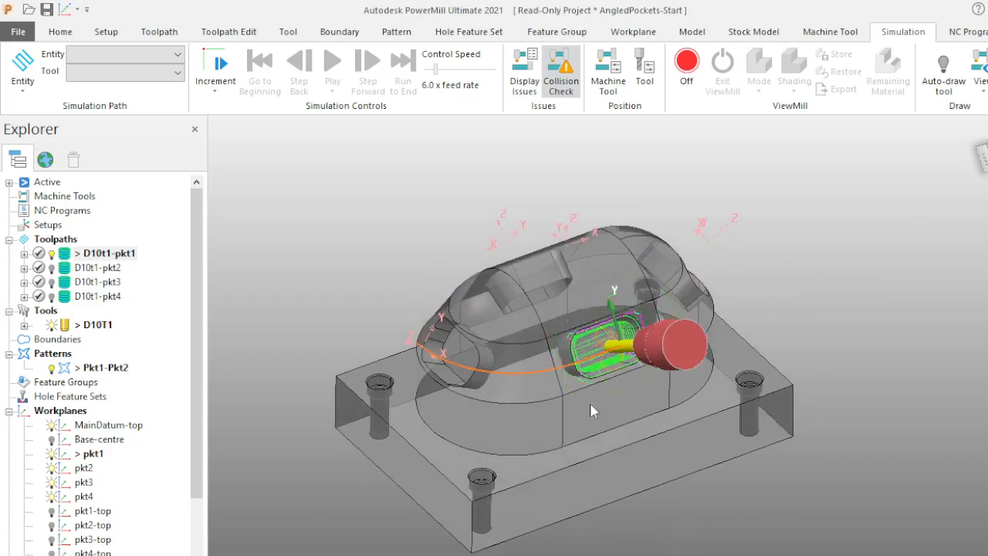
pyautogui.scroll(4, 599, 341)
pyautogui.moveTo(599, 341); pyautogui.dragTo(662, 416, button='middle')
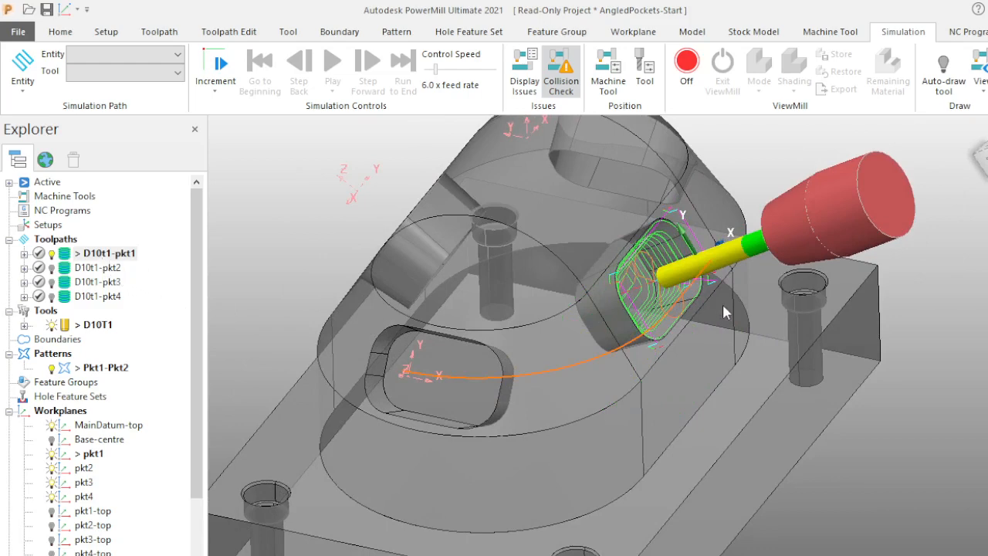
pyautogui.moveTo(725, 304); pyautogui.dragTo(710, 298, button='middle')
# Activate the D10t1-pkt2 toolpath, followed by the D10t1-pkt3 toolpath, to show each pocket's tool alignment
pyautogui.rightClick(110, 272)
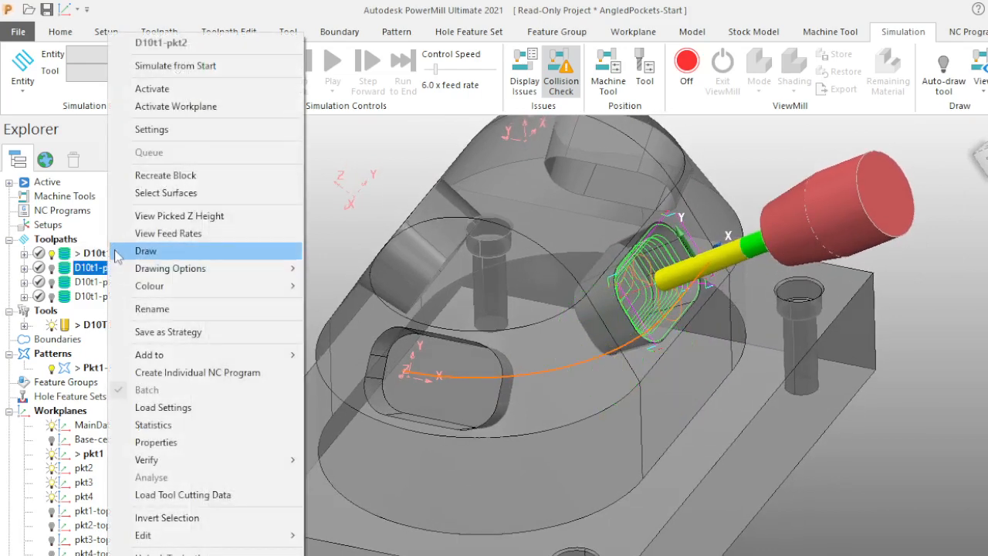
pyautogui.press('Escape')
pyautogui.moveTo(677, 403); pyautogui.dragTo(718, 320, button='middle')
pyautogui.rightClick(94, 281)
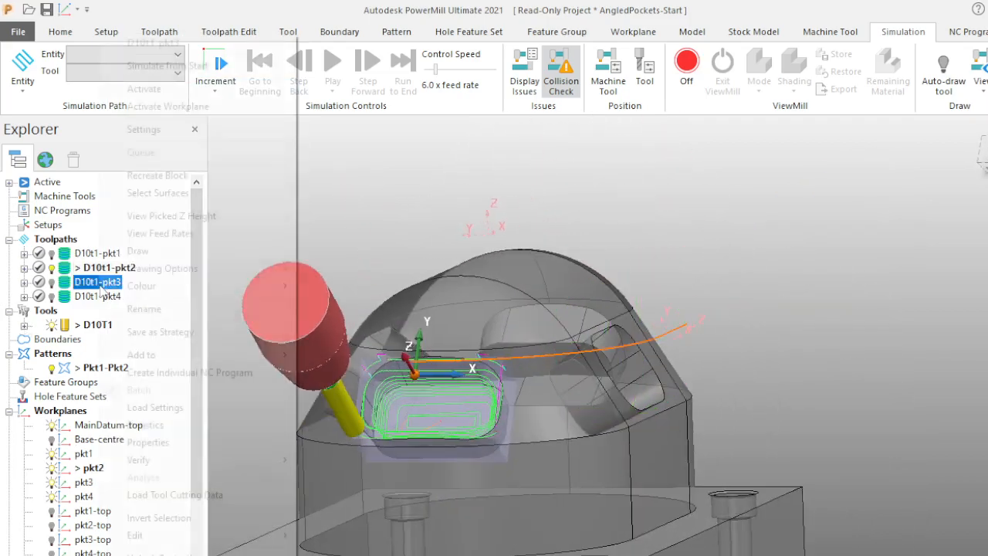
pyautogui.click(154, 88)
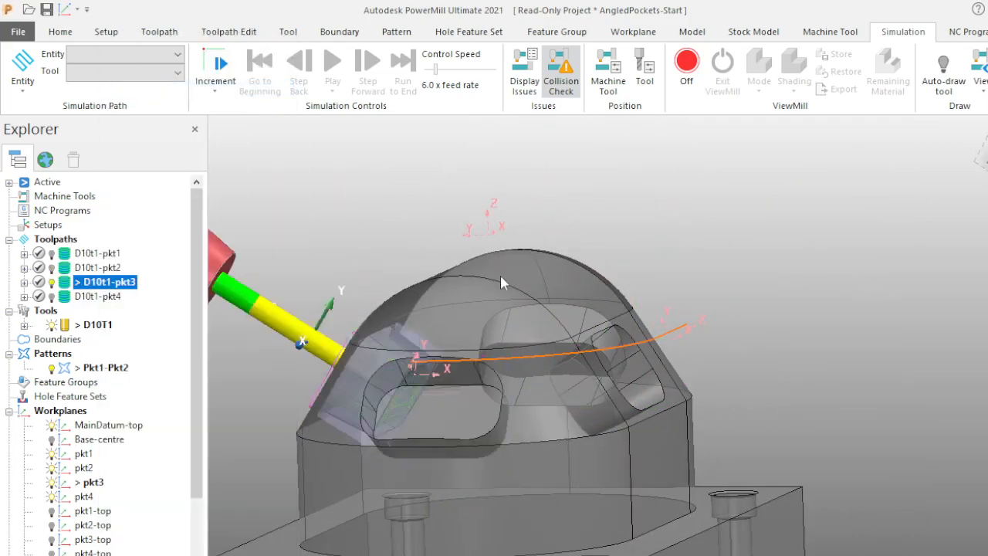
pyautogui.scroll(-4, 501, 276)
pyautogui.moveTo(623, 348); pyautogui.dragTo(699, 352, button='middle')
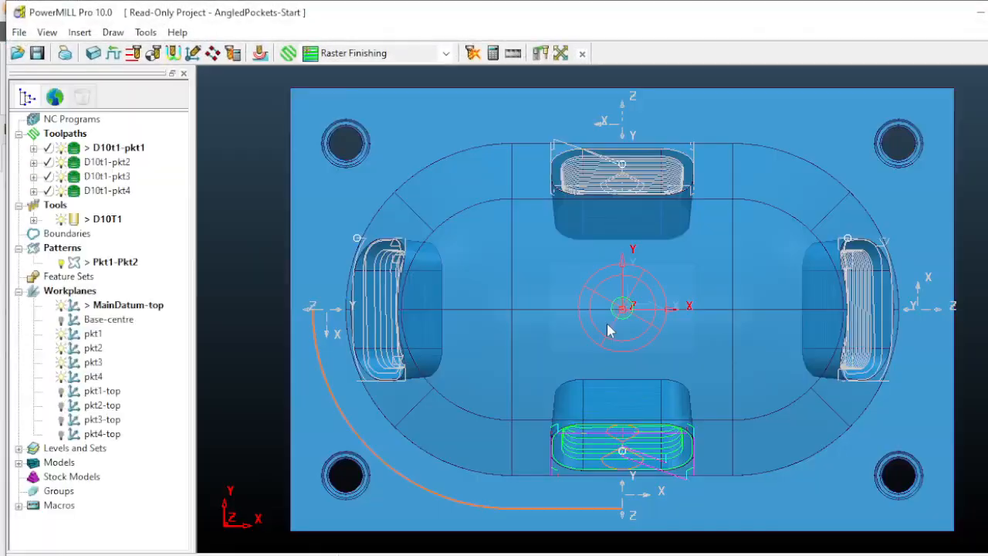
# Switch to PowerMILL Pro 10.0 and display the D10T1 tool shaded
pyautogui.moveTo(607, 323); pyautogui.dragTo(680, 348, button='middle')
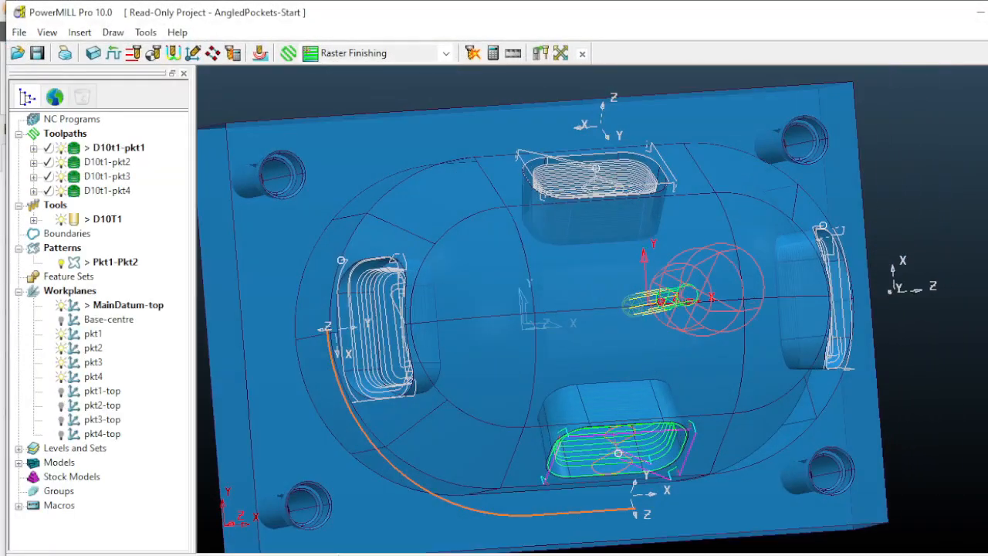
pyautogui.hotkey('ctrl', '6')
pyautogui.moveTo(838, 315); pyautogui.dragTo(690, 322, button='middle')
pyautogui.scroll(3, 642, 158)
pyautogui.rightClick(647, 186)
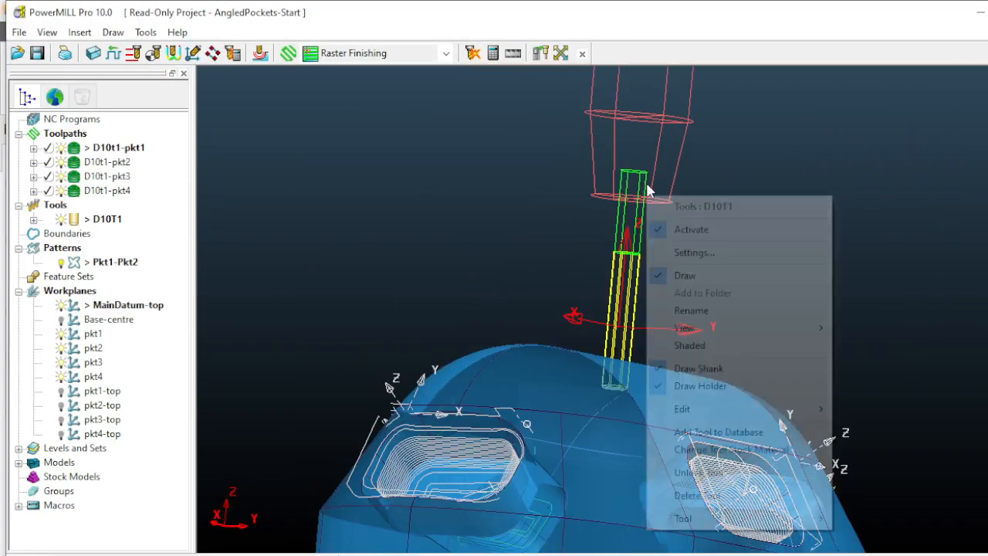
pyautogui.click(666, 347)
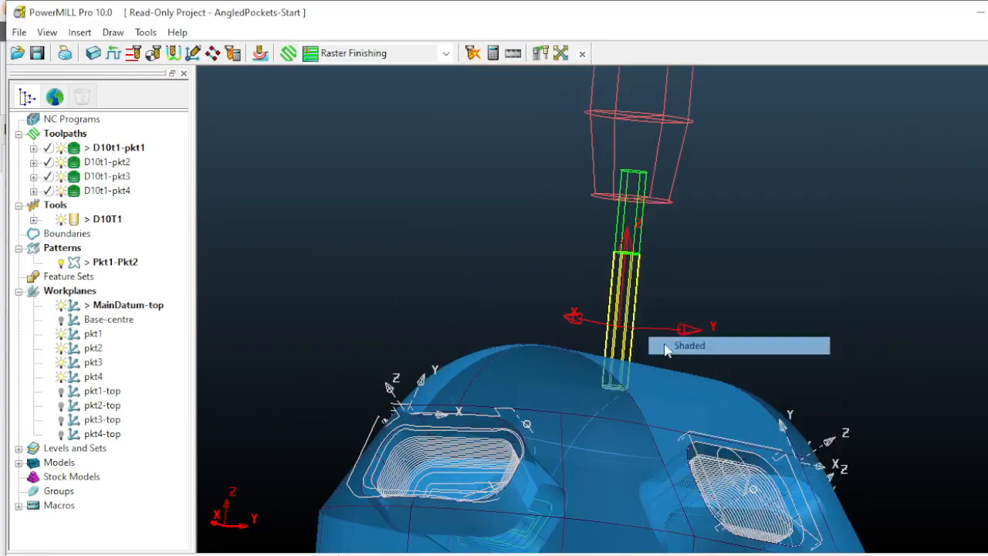
# Hide the pkt1, pkt2, pkt3 and pkt4 workplanes in the graphics view
pyautogui.moveTo(665, 251)
pyautogui.mouseDown(button='middle')
pyautogui.moveTo(653, 240)
pyautogui.moveTo(556, 270)
pyautogui.mouseUp(button='middle')
pyautogui.scroll(-3, 605, 241)
pyautogui.moveTo(639, 252)
pyautogui.mouseDown(button='middle')
pyautogui.moveTo(858, 217)
pyautogui.moveTo(884, 166)
pyautogui.moveTo(796, 256)
pyautogui.moveTo(690, 232)
pyautogui.mouseUp(button='middle')
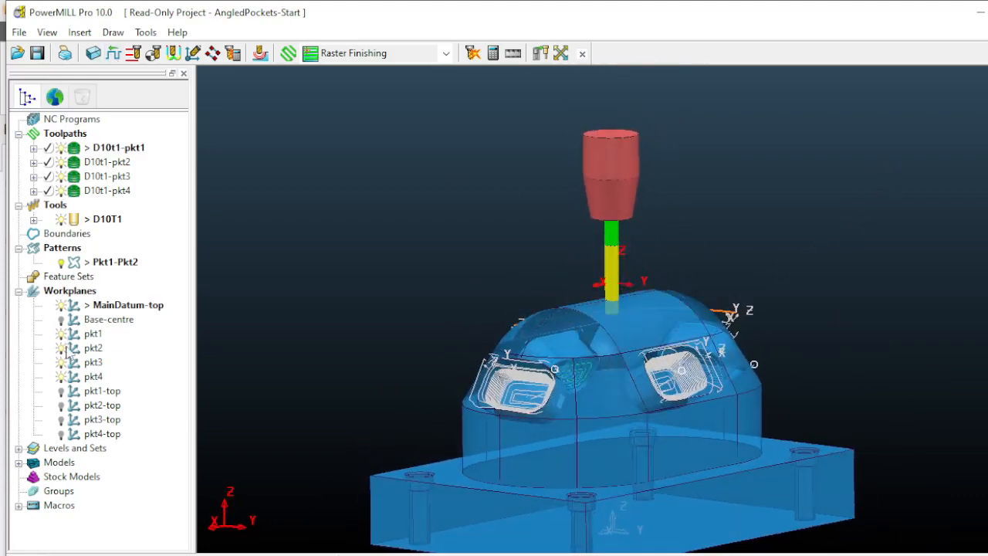
pyautogui.click(62, 377)
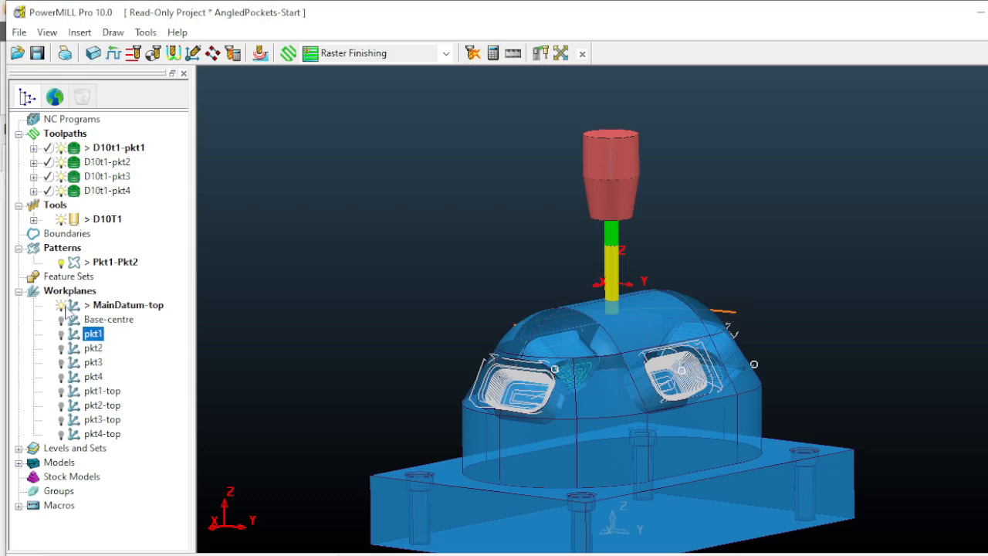
pyautogui.moveTo(764, 336); pyautogui.dragTo(791, 296, button='middle')
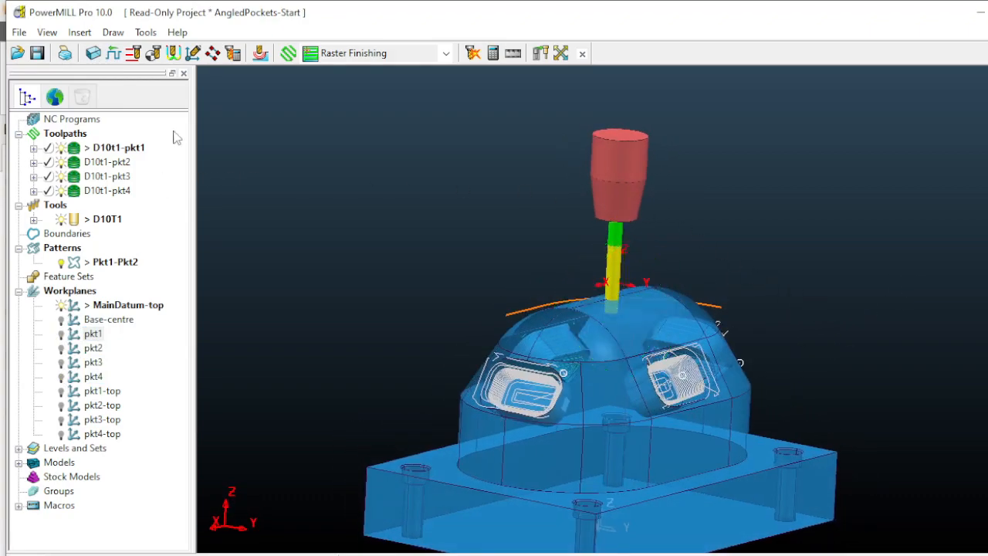
# Set the absolute rapid move heights to Safe Z 20 and Start Z 5, and apply them to the active toolpath
pyautogui.click(133, 54)
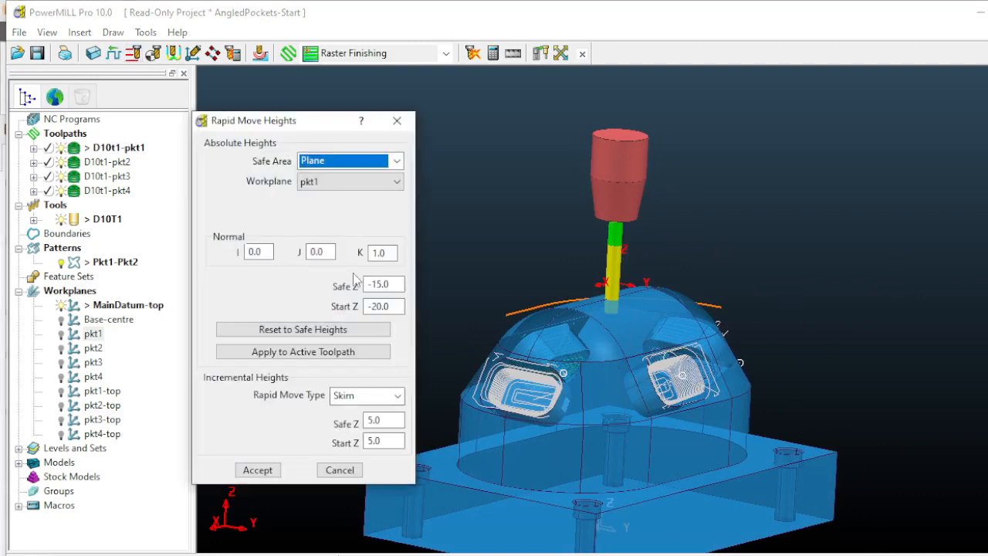
pyautogui.click(394, 285)
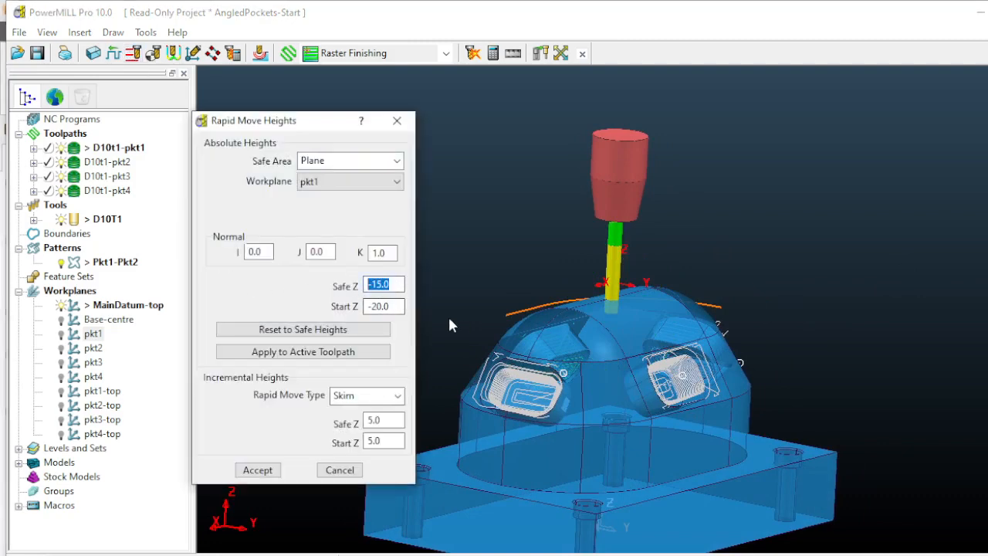
pyautogui.write('20')
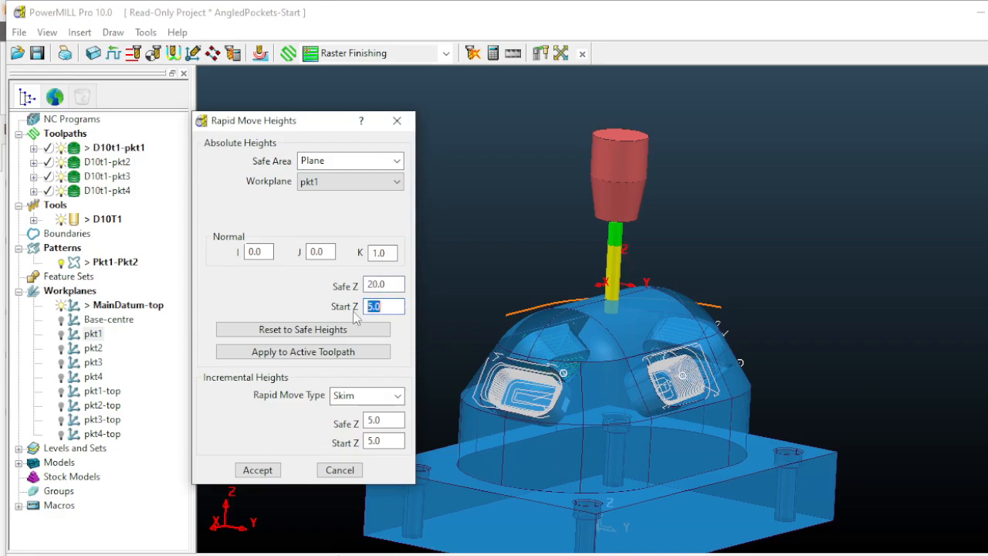
pyautogui.click(355, 351)
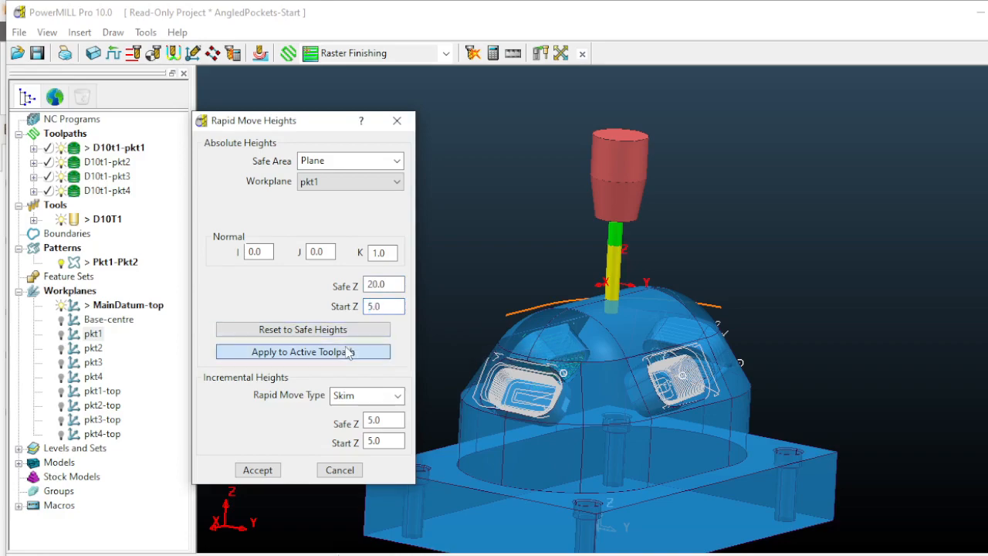
# Inspect the pocket toolpaths and the tool position around the part from several sides
pyautogui.moveTo(738, 331); pyautogui.dragTo(690, 328, button='middle')
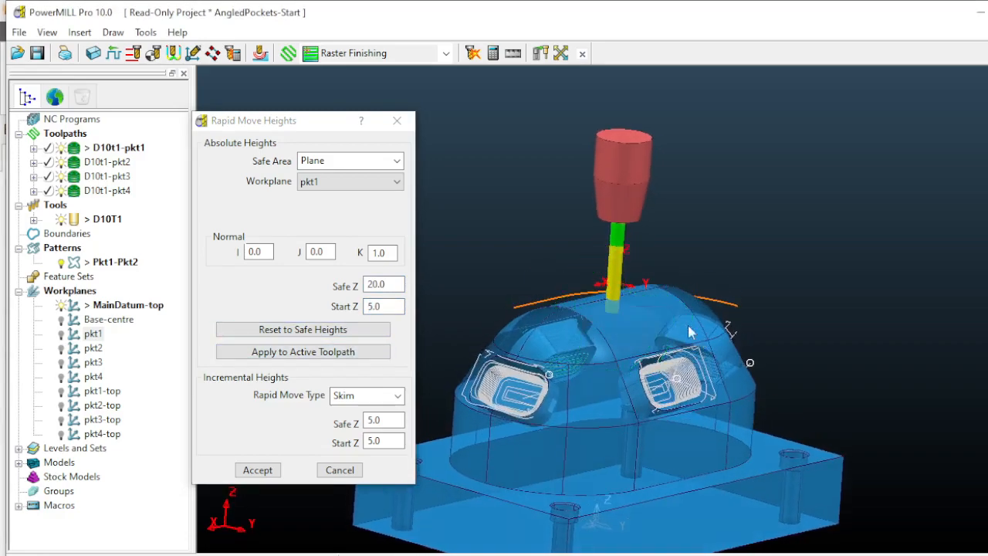
pyautogui.scroll(4, 642, 281)
pyautogui.scroll(-4, 641, 281)
pyautogui.moveTo(642, 281); pyautogui.dragTo(609, 318, button='middle')
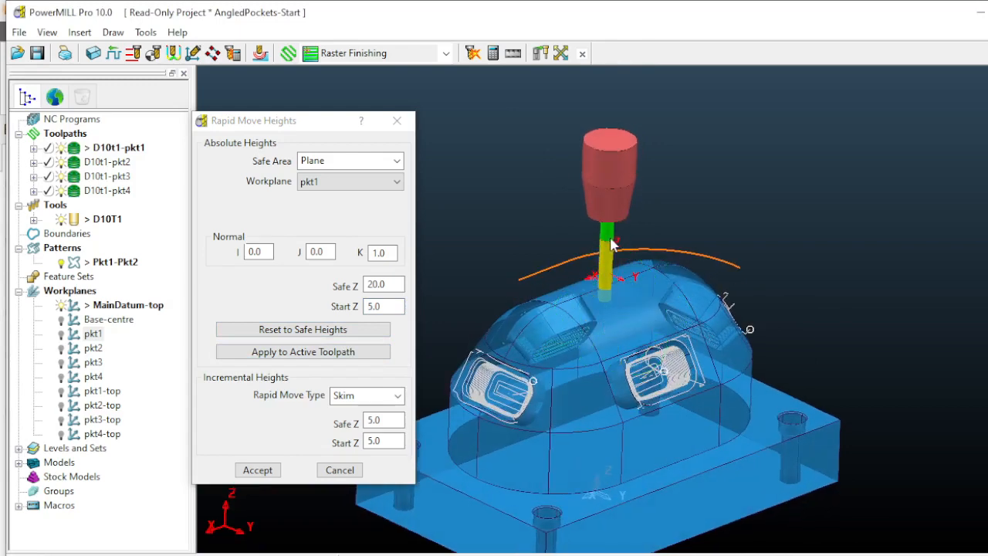
pyautogui.moveTo(612, 244); pyautogui.dragTo(701, 239, button='middle')
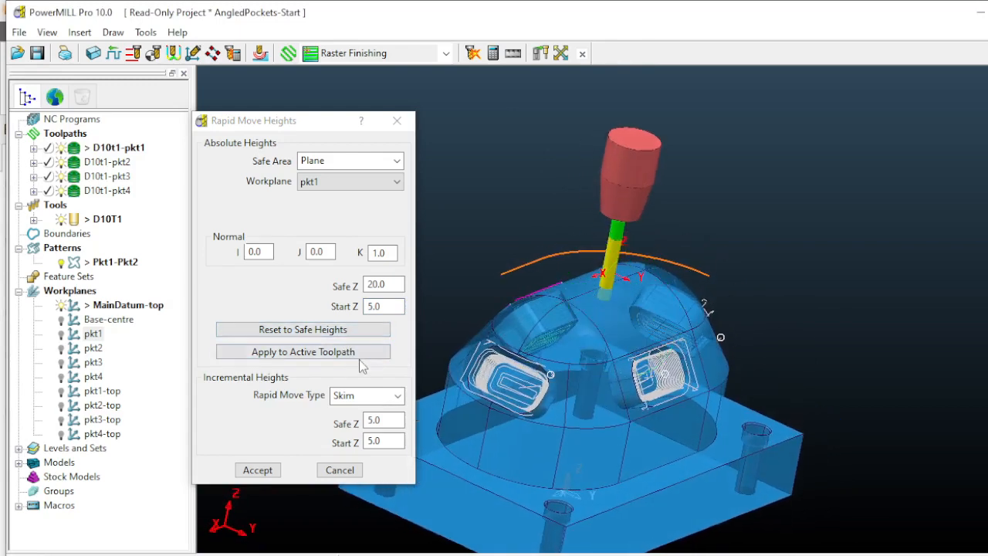
pyautogui.moveTo(835, 241); pyautogui.dragTo(942, 224, button='middle')
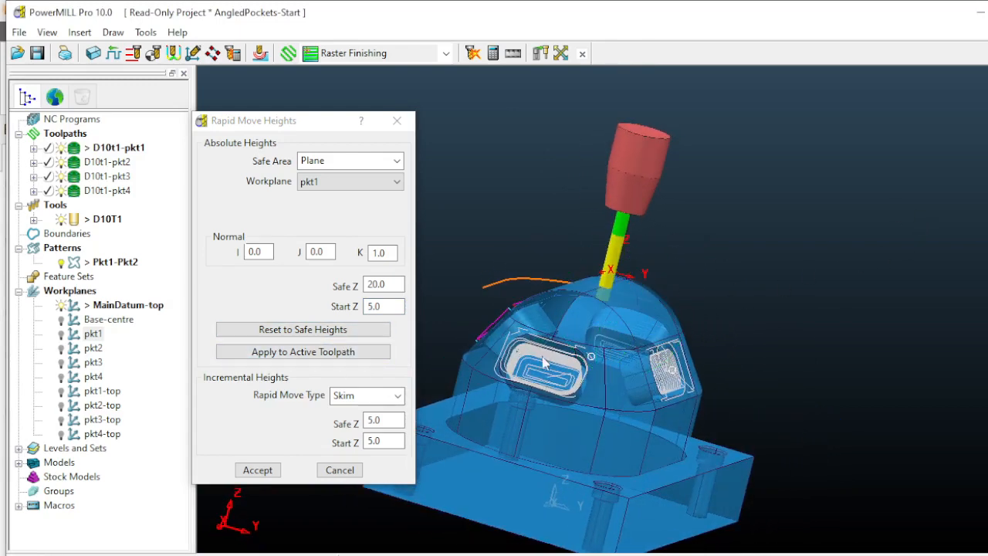
pyautogui.moveTo(542, 356); pyautogui.dragTo(495, 201, button='middle')
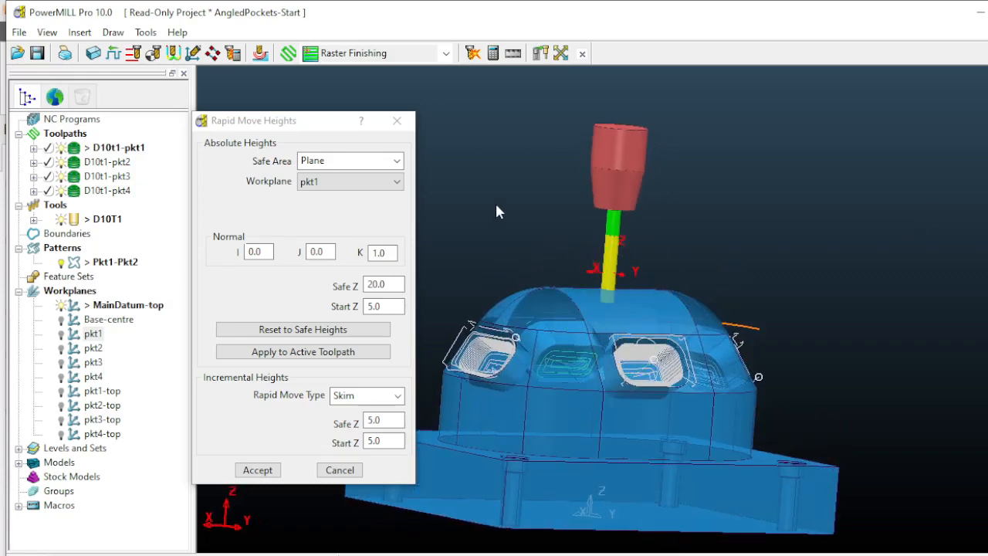
# Hide the MainDatum-top workplane, then reapply the rapid move heights to the active toolpath and accept them
pyautogui.click(61, 307)
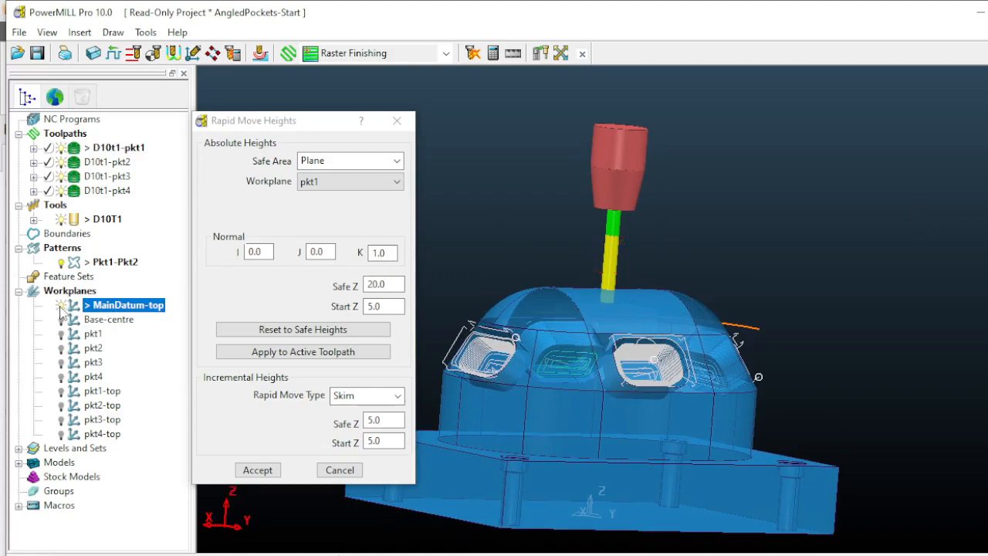
pyautogui.click(288, 357)
pyautogui.moveTo(463, 362); pyautogui.dragTo(743, 384, button='middle')
pyautogui.click(258, 470)
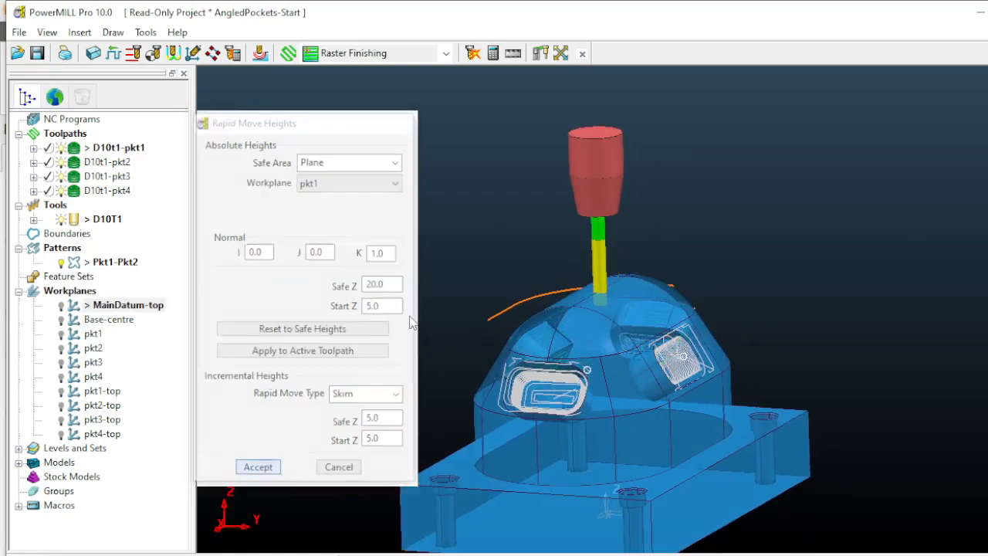
# Hide all four pocket toolpaths, D10t1-pkt1 to D10t1-pkt4, in the graphics view
pyautogui.moveTo(541, 348); pyautogui.dragTo(679, 297, button='middle')
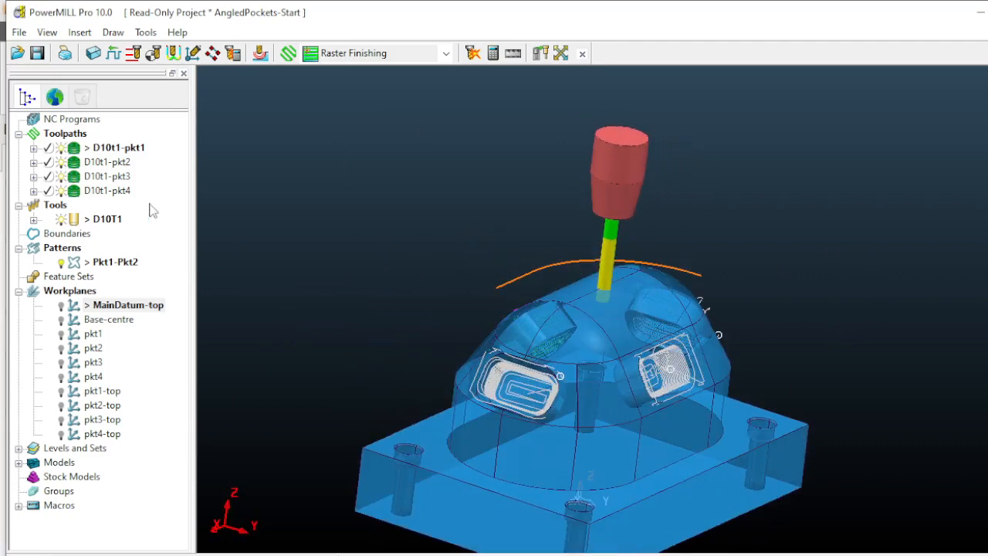
pyautogui.click(62, 162)
pyautogui.click(62, 176)
pyautogui.click(61, 190)
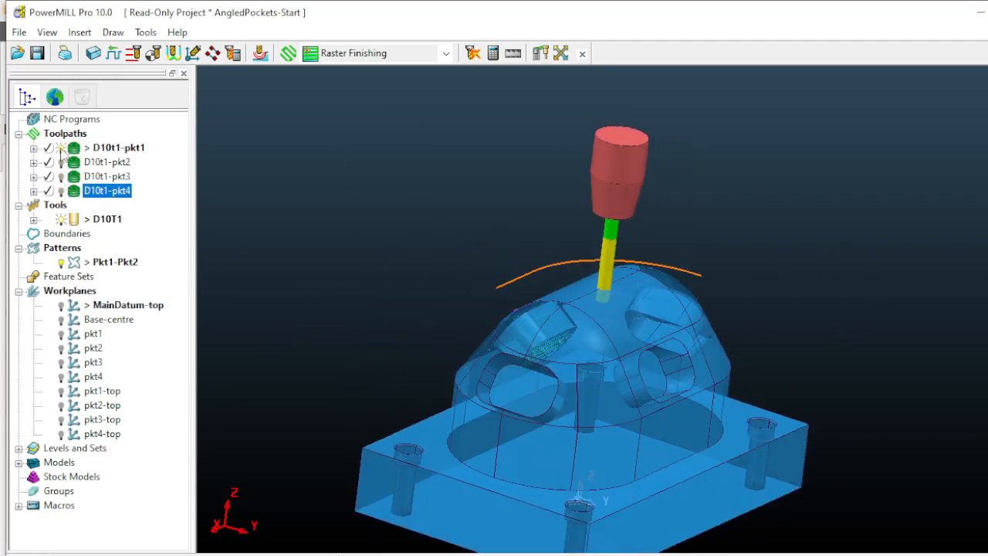
pyautogui.click(62, 148)
# Activate the D10t1-pkt2 toolpath and inspect its tool alignment relative to the pkt2 workplane from several standard views
pyautogui.rightClick(107, 162)
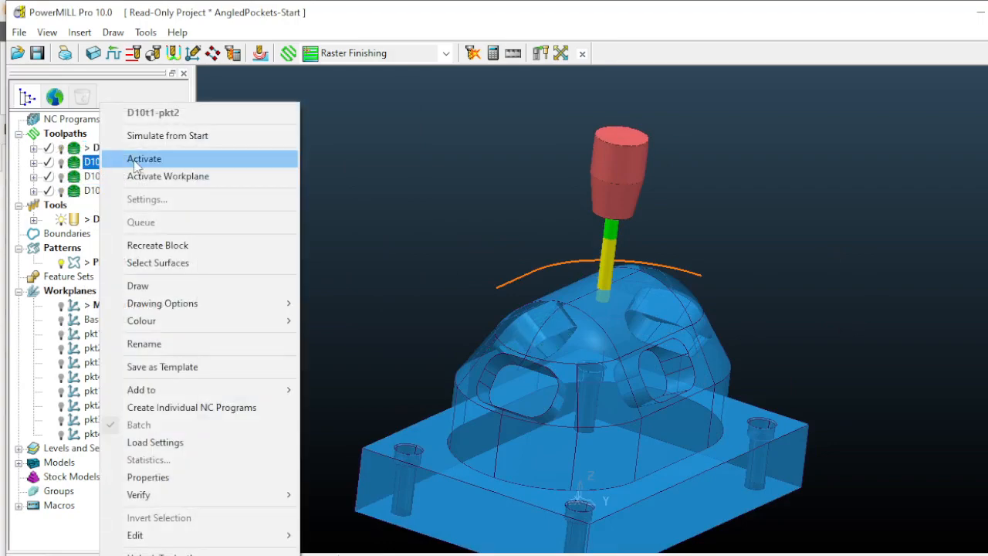
pyautogui.click(139, 158)
pyautogui.moveTo(400, 214); pyautogui.dragTo(509, 377, button='middle')
pyautogui.scroll(5, 743, 341)
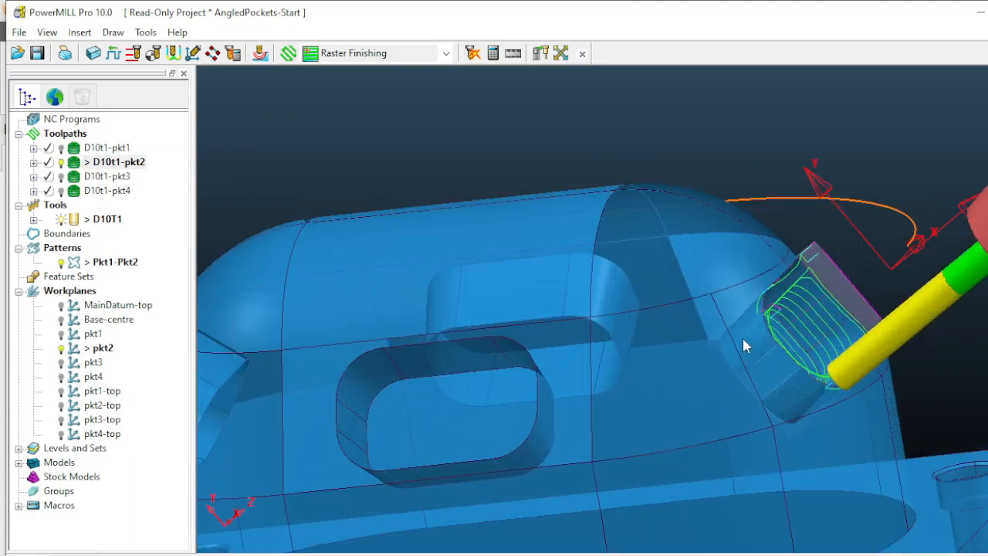
pyautogui.hotkey('ctrl', '5')
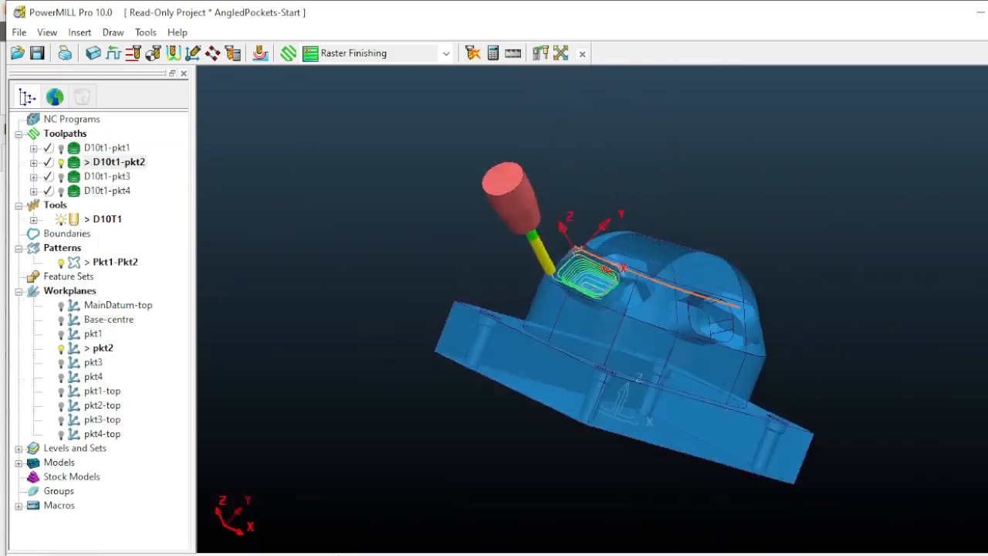
pyautogui.hotkey('ctrl', '6')
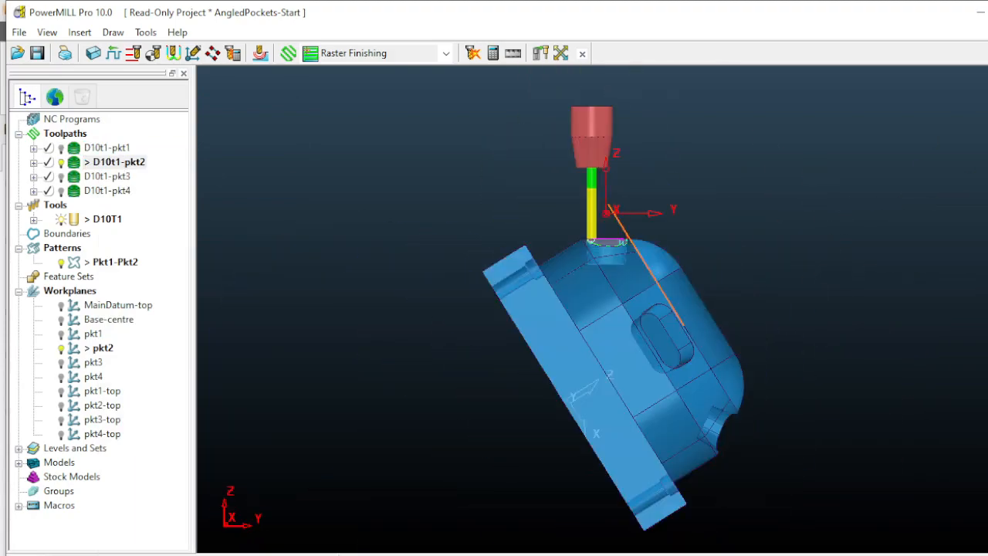
pyautogui.hotkey('ctrl', '5')
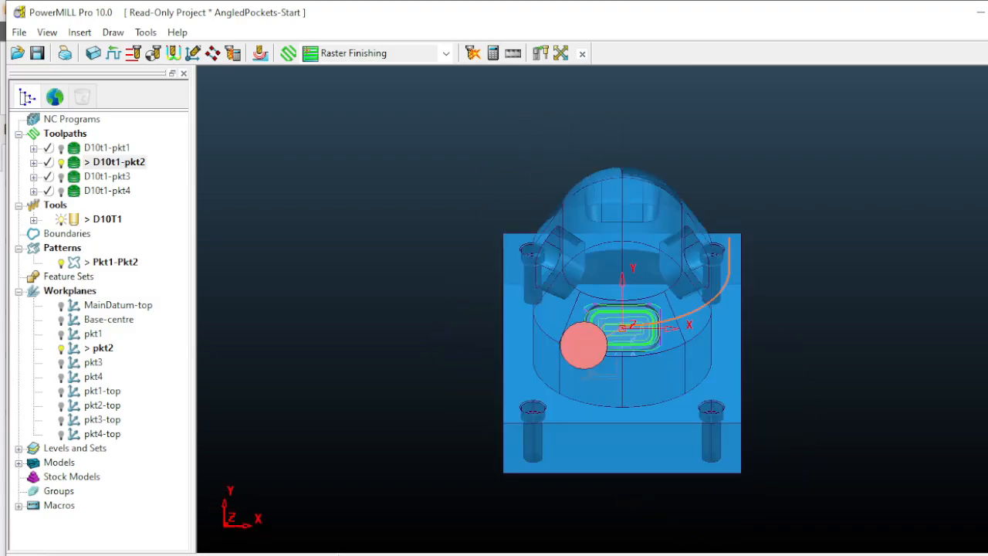
pyautogui.moveTo(500, 333); pyautogui.dragTo(683, 212, button='middle')
pyautogui.moveTo(669, 265); pyautogui.dragTo(680, 301, button='middle')
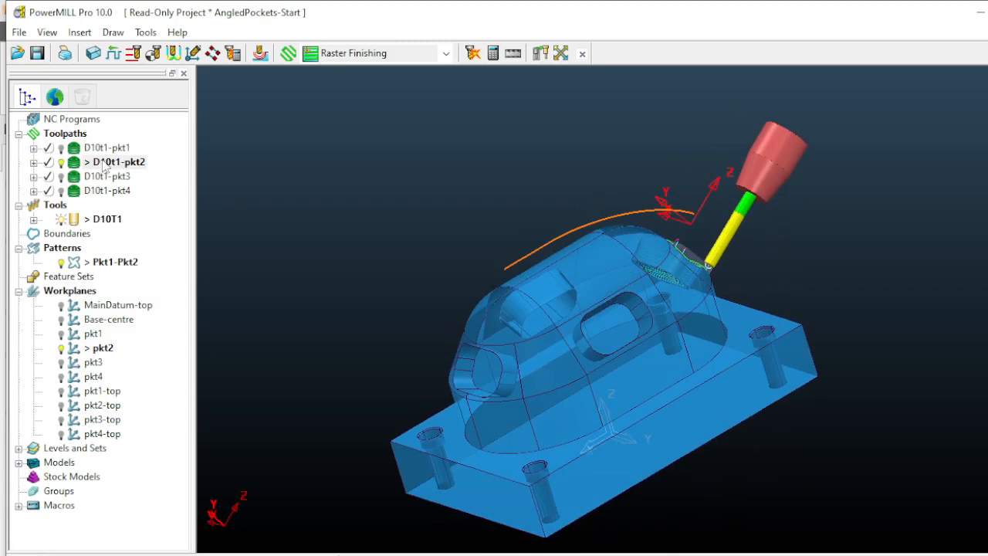
# Activate the D10t1-pkt1 toolpath and open its Optimised Constant Z Finishing settings
pyautogui.rightClick(105, 148)
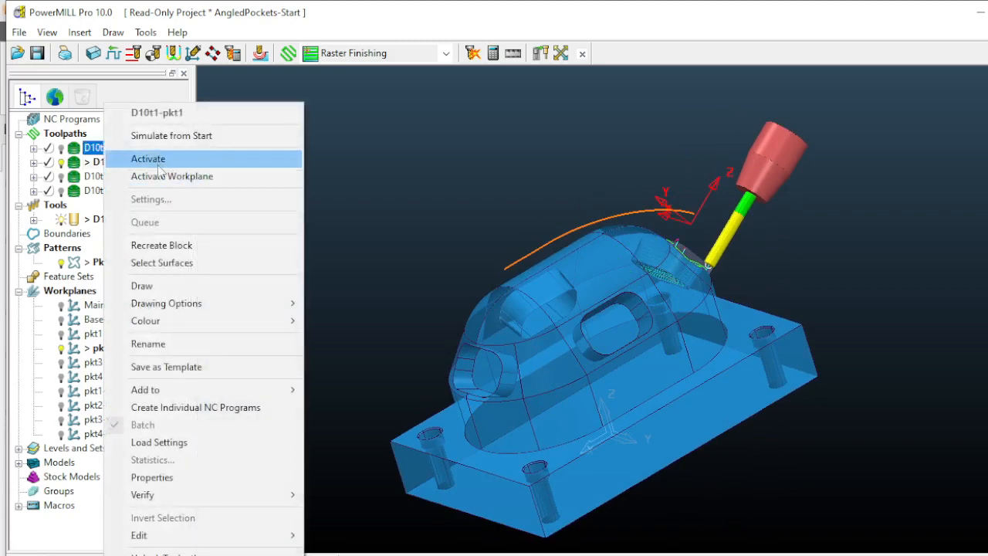
pyautogui.click(160, 159)
pyautogui.moveTo(610, 334); pyautogui.dragTo(650, 312, button='middle')
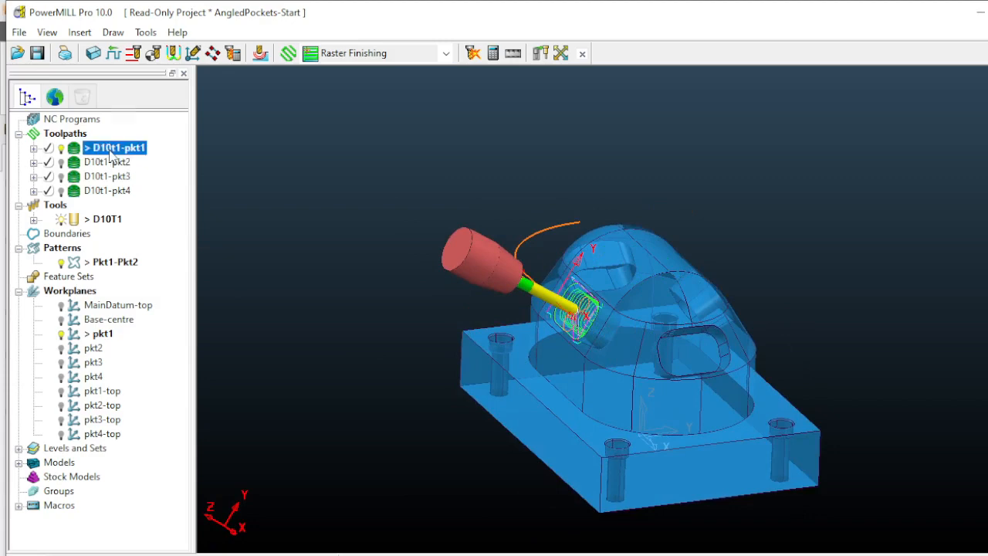
pyautogui.rightClick(110, 154)
pyautogui.click(166, 203)
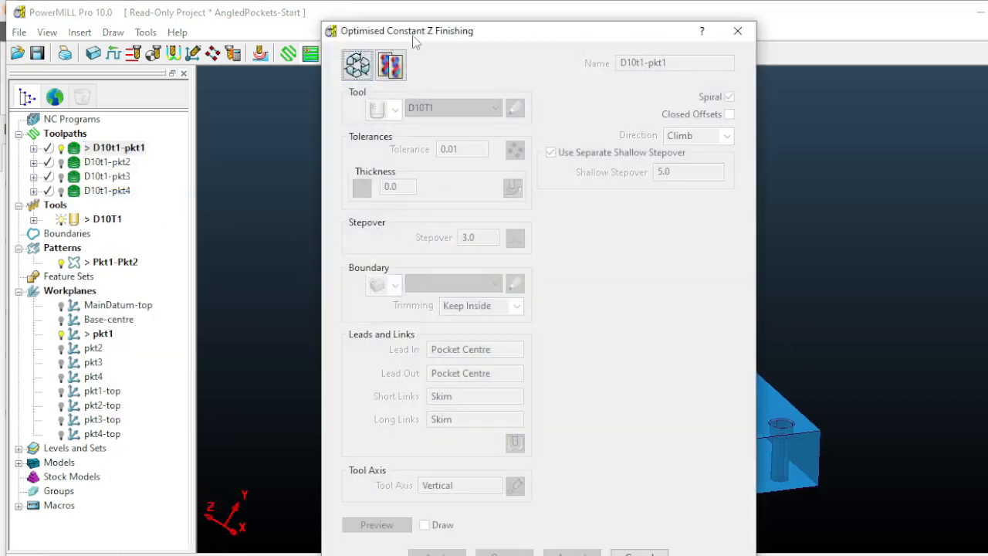
# Close the Optimised Constant Z Finishing settings and inspect D10t1-pkt1's tool alignment with the pkt1 workplane from several angles and standard views
pyautogui.click(738, 32)
pyautogui.moveTo(610, 196); pyautogui.dragTo(695, 348, button='middle')
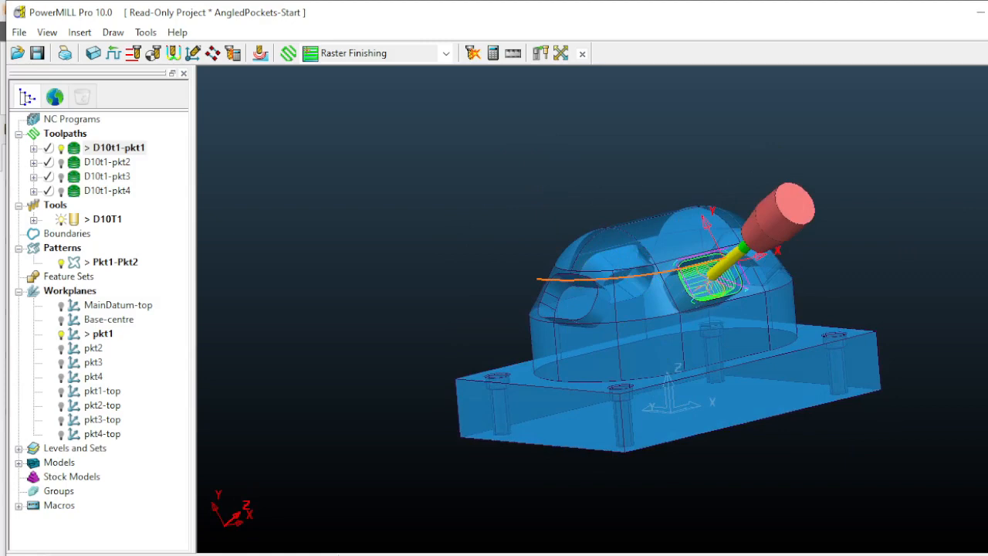
pyautogui.hotkey('ctrl', '5')
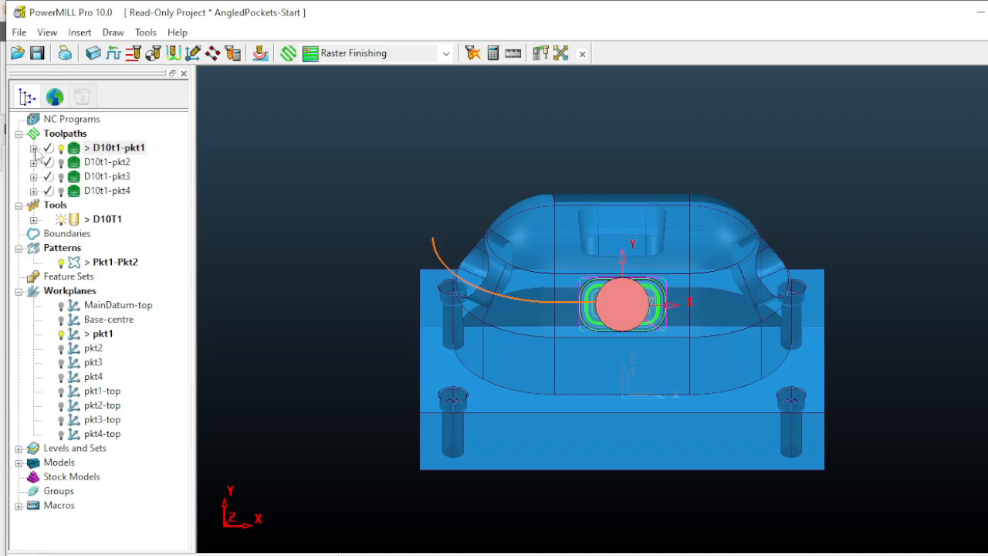
pyautogui.moveTo(629, 338); pyautogui.dragTo(647, 241, button='middle')
pyautogui.scroll(3, 472, 261)
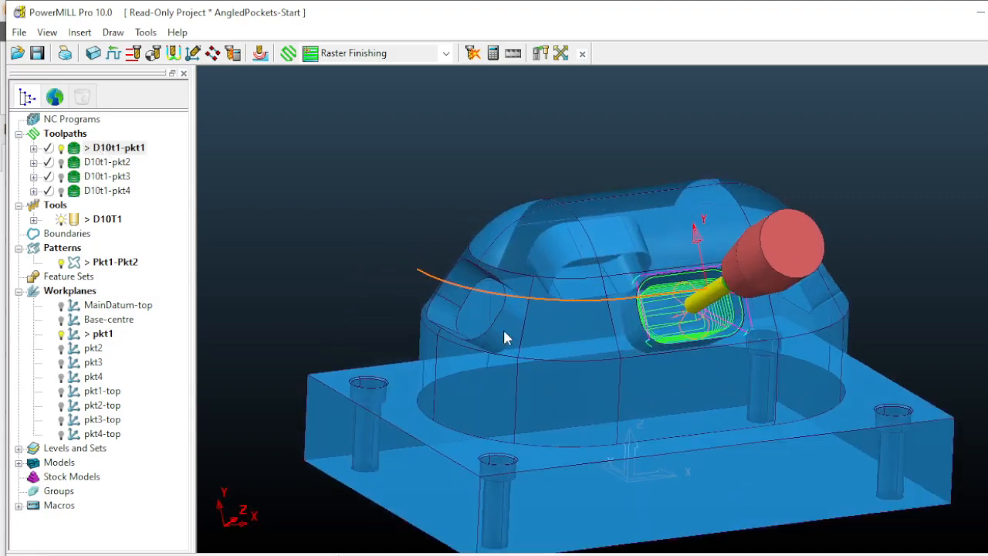
pyautogui.moveTo(743, 292); pyautogui.dragTo(970, 127, button='middle')
pyautogui.hotkey('ctrl', '2')
pyautogui.hotkey('ctrl', '6')
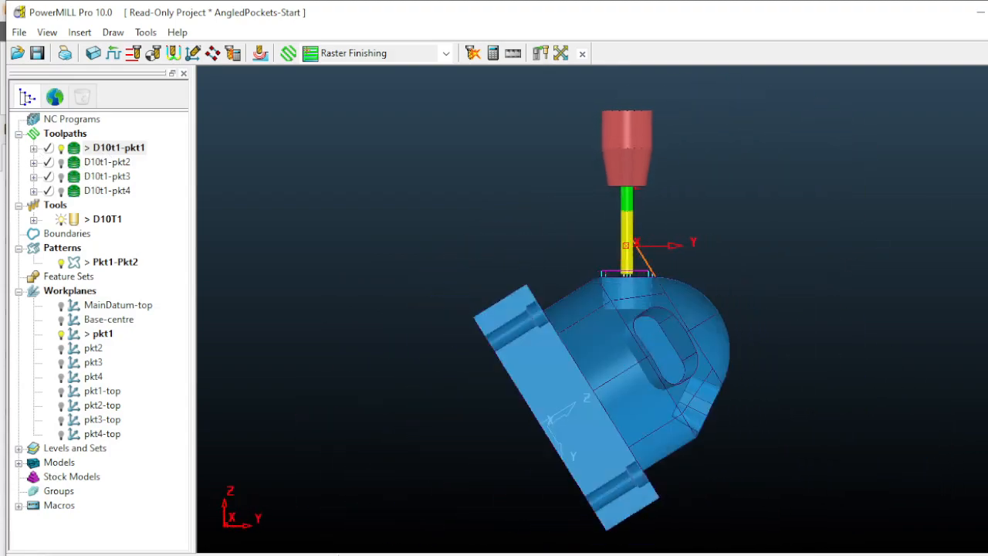
pyautogui.hotkey('ctrl', '5')
pyautogui.moveTo(545, 337); pyautogui.dragTo(554, 379, button='middle')
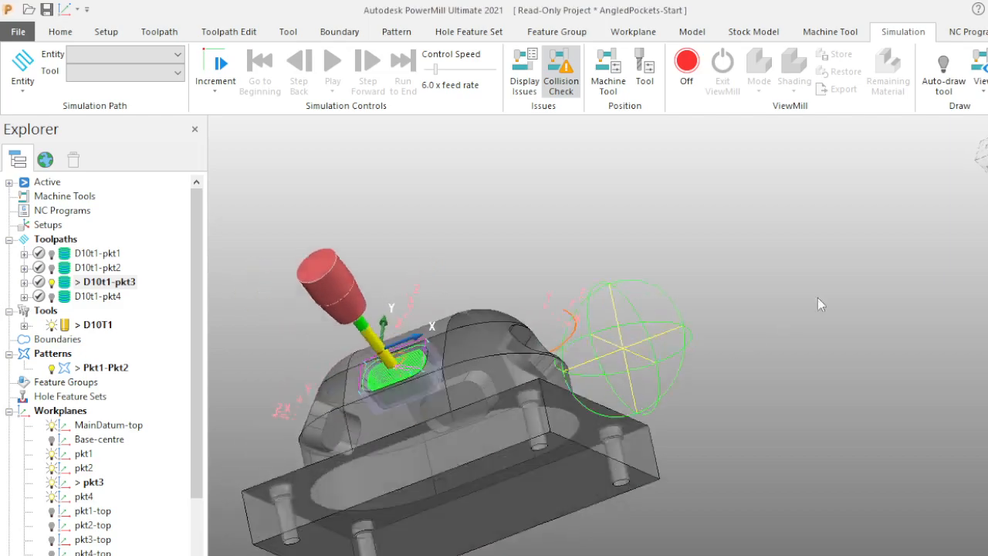
# In PowerMill Ultimate 2021, examine the D10t1-pkt3 tool alignment looking straight along the pkt3 workplane's Z axis and from oblique angles
pyautogui.click(986, 152)
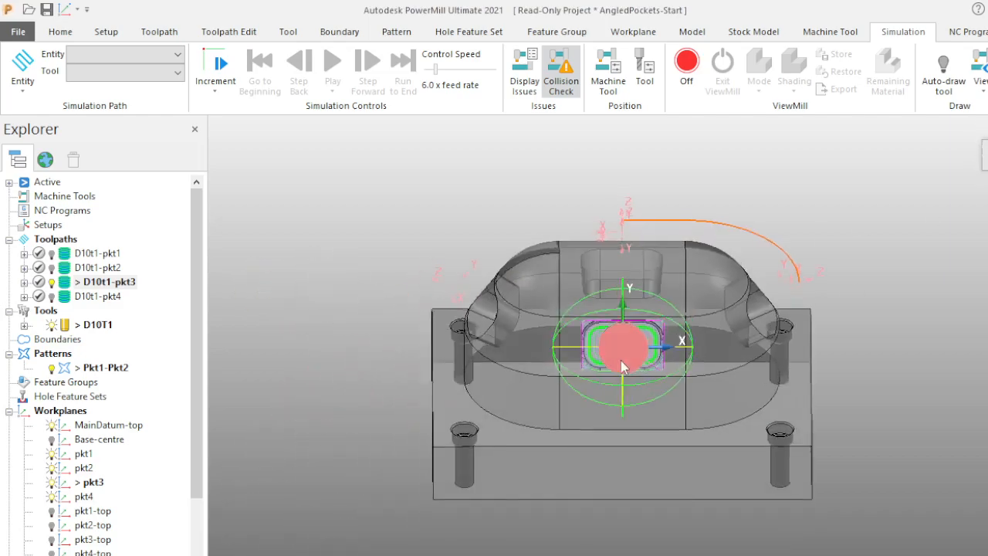
pyautogui.moveTo(621, 360); pyautogui.dragTo(886, 269, button='middle')
pyautogui.moveTo(483, 332); pyautogui.dragTo(539, 426, button='middle')
pyautogui.moveTo(615, 383); pyautogui.dragTo(432, 352, button='middle')
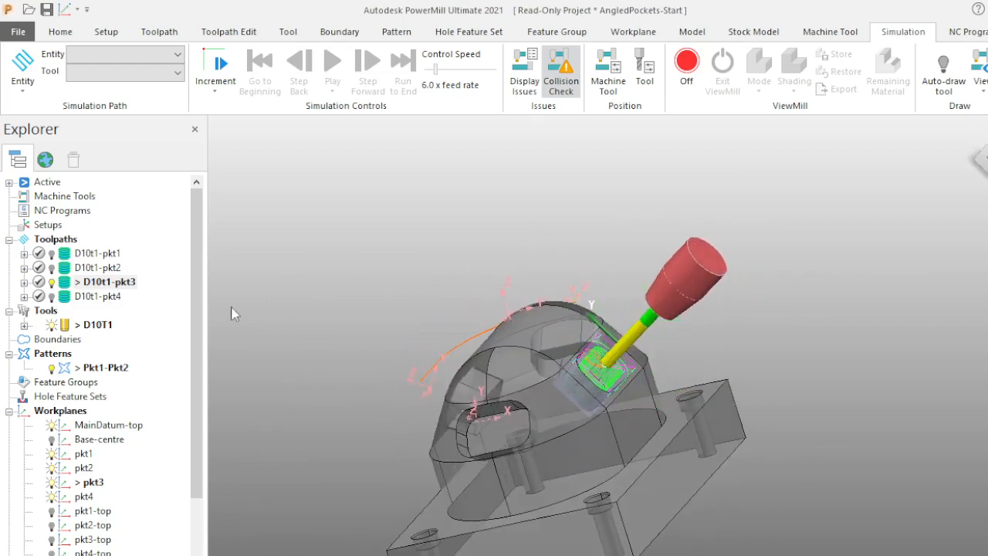
pyautogui.moveTo(585, 345); pyautogui.dragTo(648, 339, button='middle')
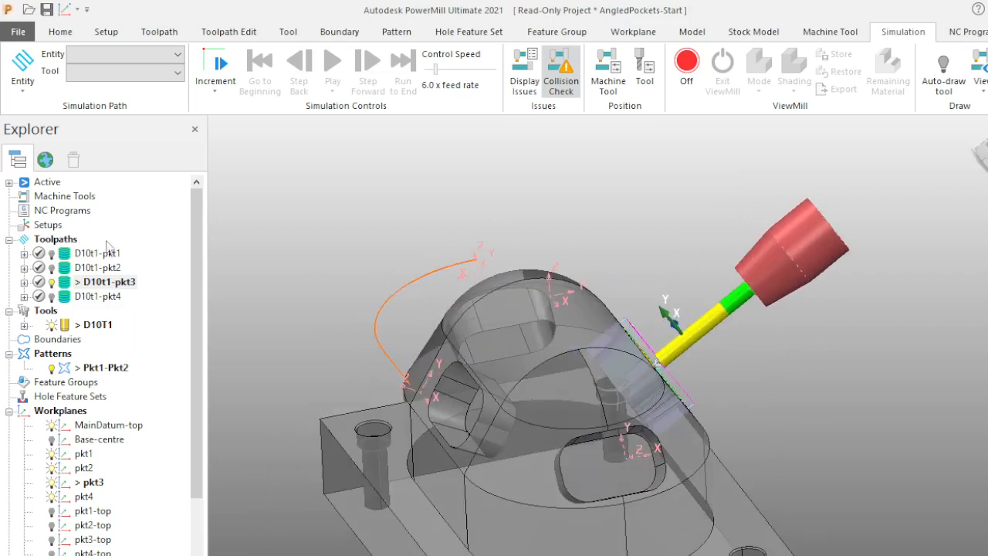
# Activate the D10t1-pkt1 and D10t1-pkt2 toolpaths in turn, and check the D10t1-pkt2 tool orientation along the pkt2 workplane's Z axis
pyautogui.rightClick(89, 253)
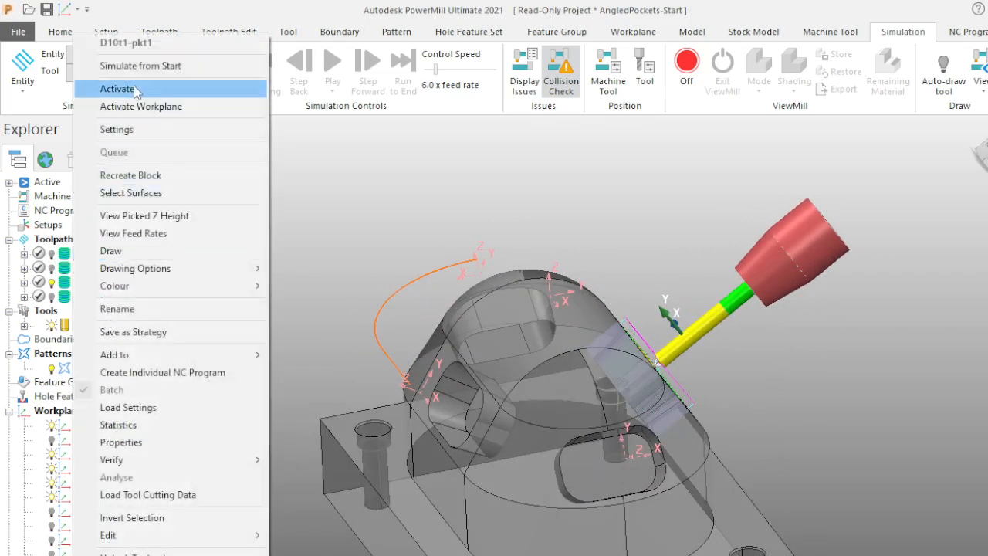
pyautogui.click(294, 292)
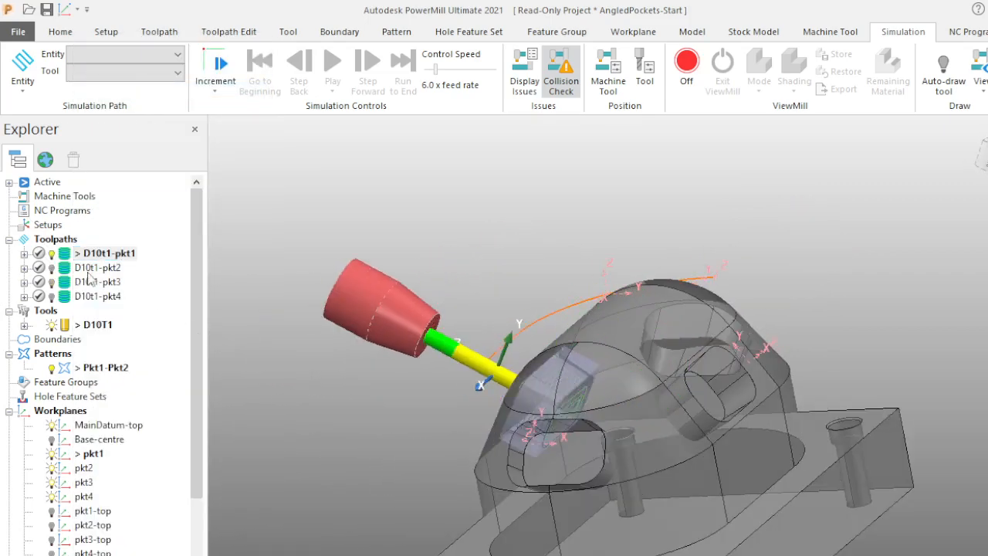
pyautogui.click(95, 268)
pyautogui.rightClick(94, 268)
pyautogui.click(144, 91)
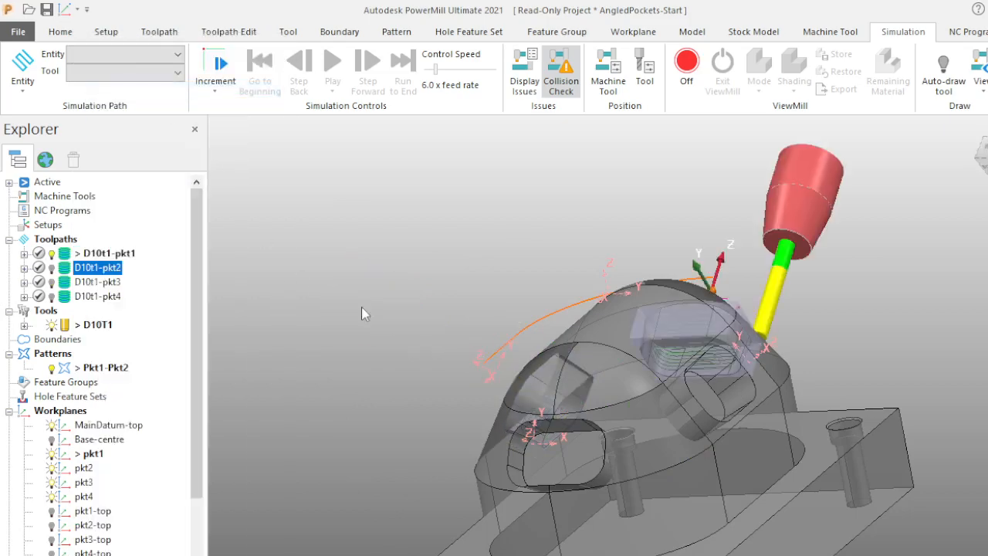
pyautogui.moveTo(472, 340); pyautogui.dragTo(665, 303, button='middle')
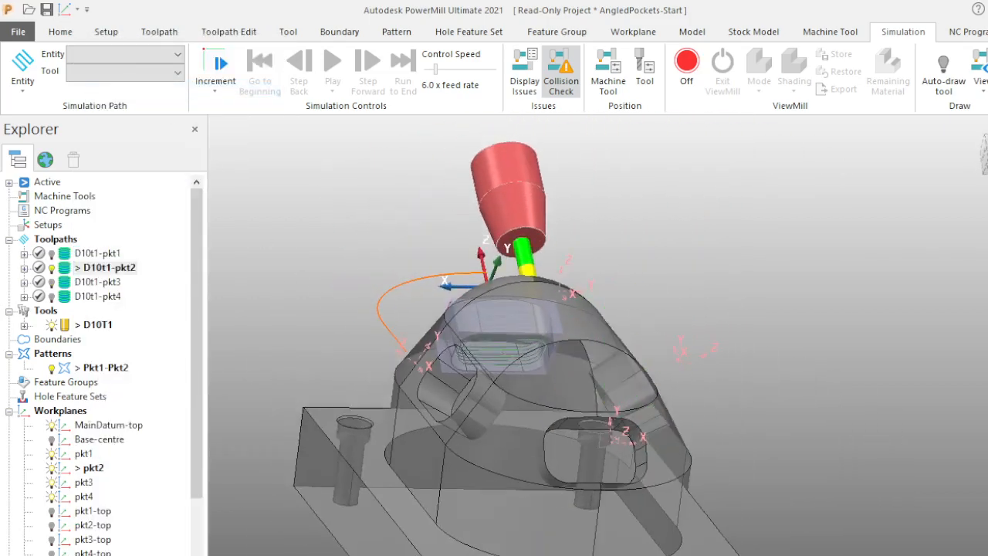
pyautogui.hotkey('ctrl', '5')
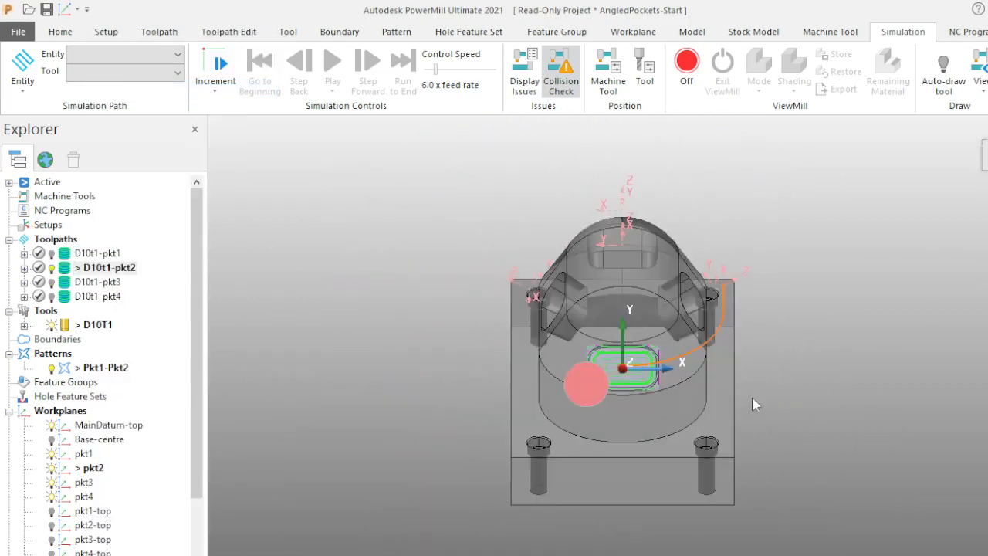
pyautogui.moveTo(753, 399); pyautogui.dragTo(539, 378, button='middle')
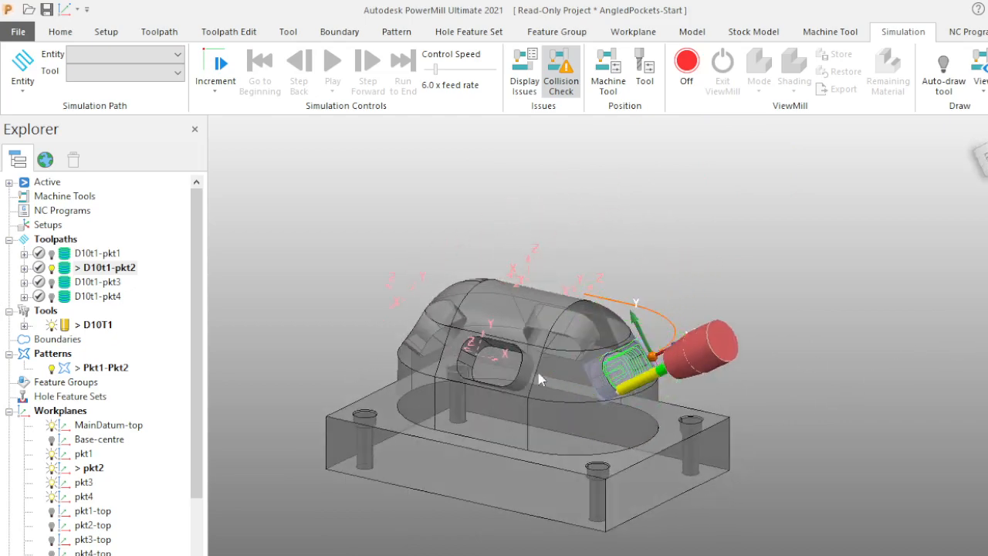
pyautogui.rightClick(98, 284)
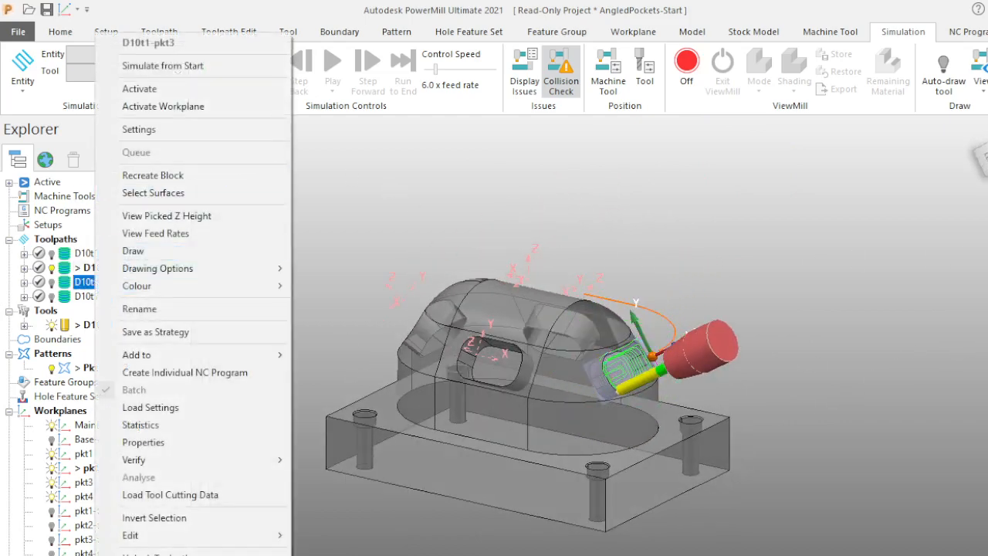
pyautogui.click(515, 455)
pyautogui.hotkey('ctrl', '5')
pyautogui.moveTo(515, 453); pyautogui.dragTo(624, 478, button='middle')
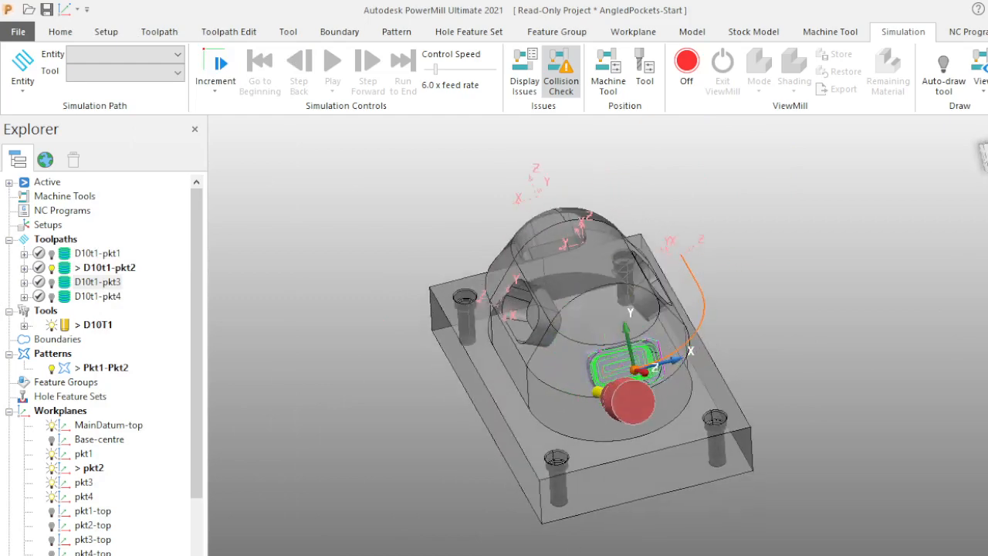
pyautogui.moveTo(426, 555)
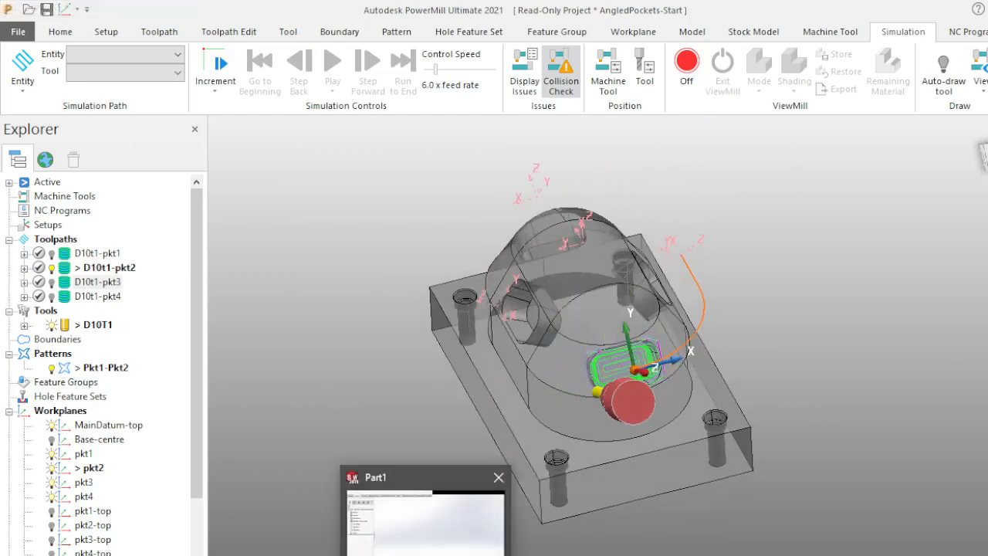
pyautogui.click(421, 533)
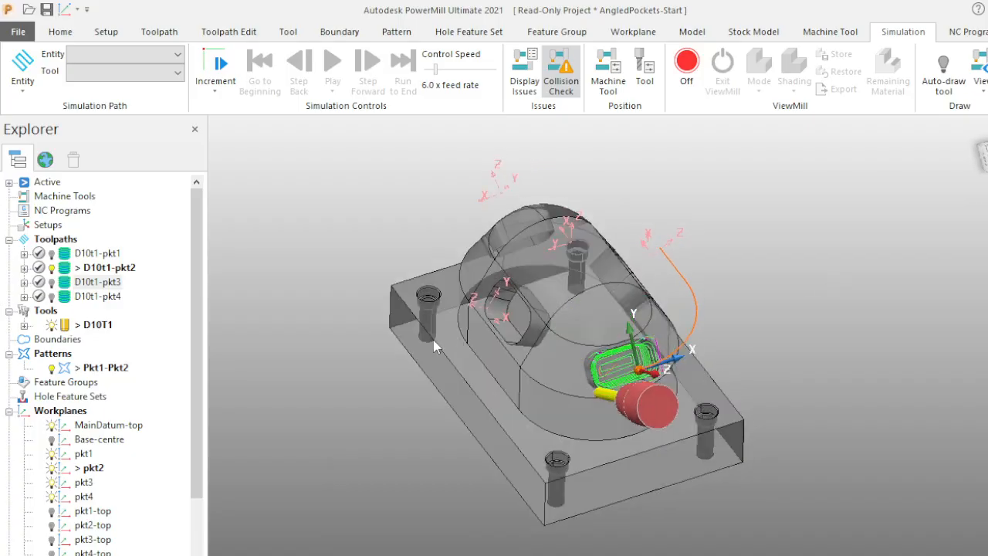
# Simulate the D10t1-pkt2 toolpath from its start, raising the playback speed to 44.0 x feed rate
pyautogui.moveTo(433, 340); pyautogui.dragTo(186, 283, button='middle')
pyautogui.moveTo(332, 394); pyautogui.dragTo(545, 416, button='middle')
pyautogui.scroll(4, 629, 371)
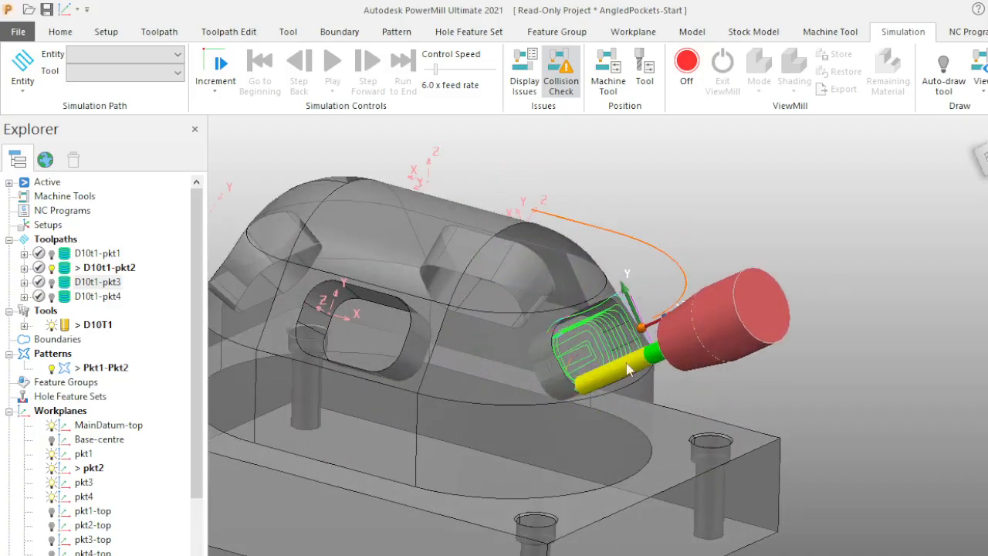
pyautogui.rightClick(110, 267)
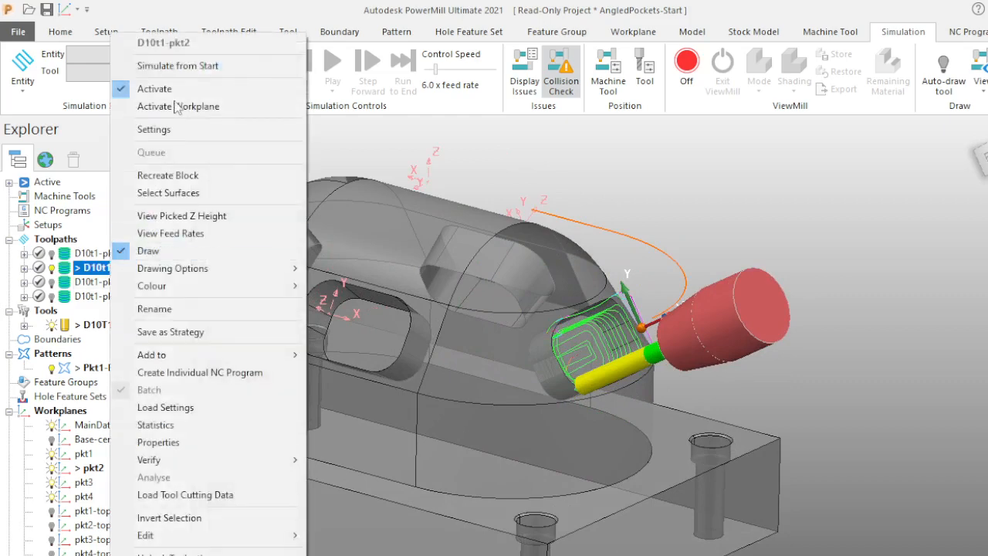
pyautogui.click(174, 66)
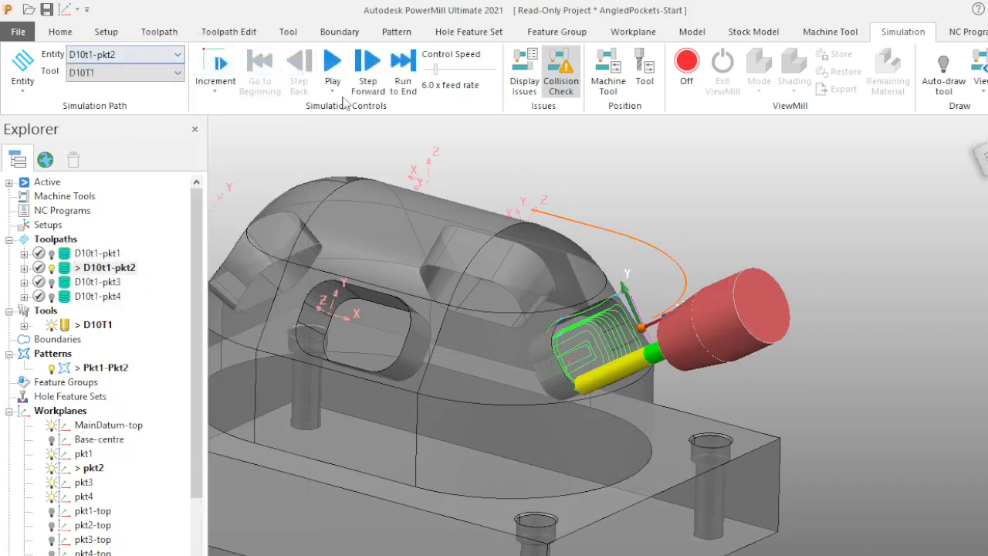
pyautogui.click(335, 74)
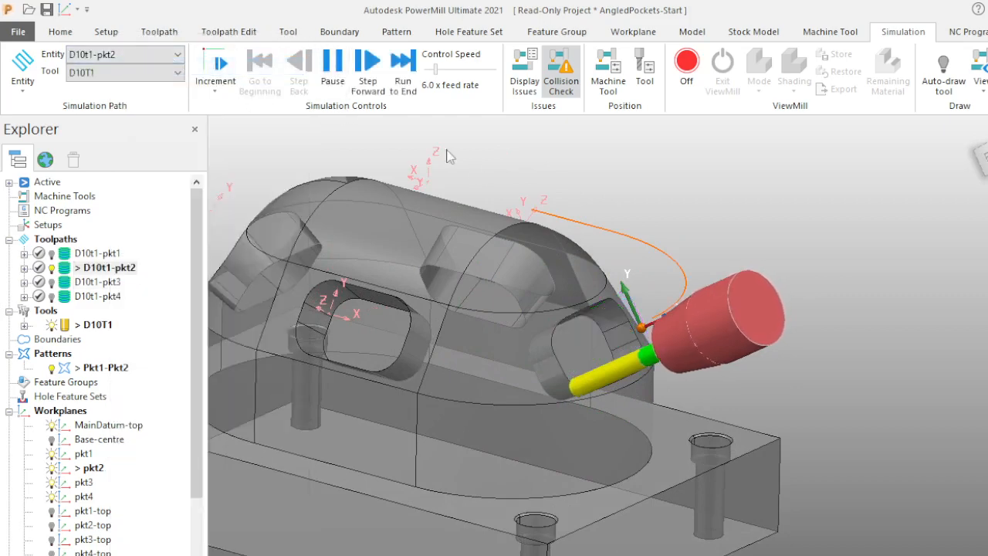
pyautogui.moveTo(441, 71); pyautogui.dragTo(462, 68)
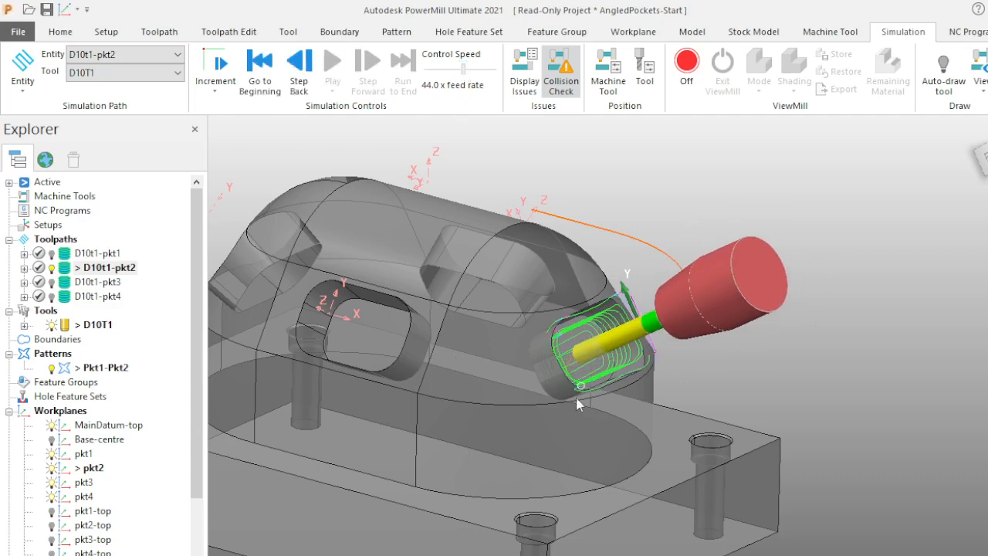
# Create an NC program named 1abll and add all four pocket toolpaths to it
pyautogui.click(52, 268)
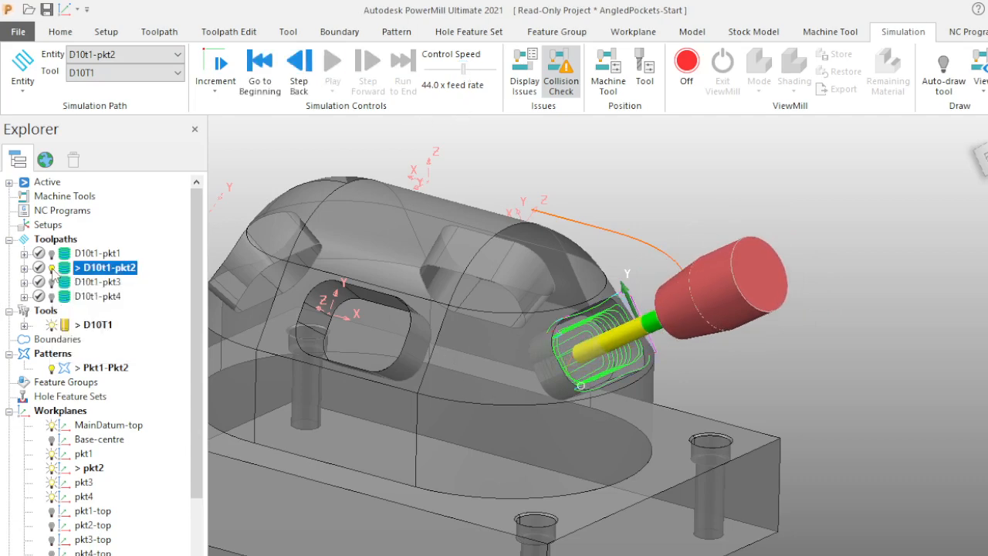
pyautogui.rightClick(48, 213)
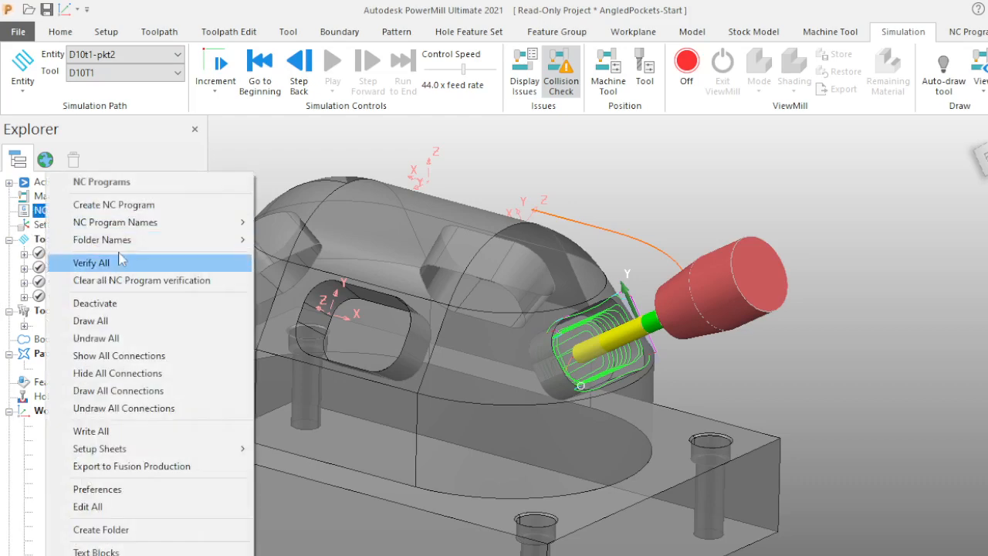
pyautogui.click(136, 211)
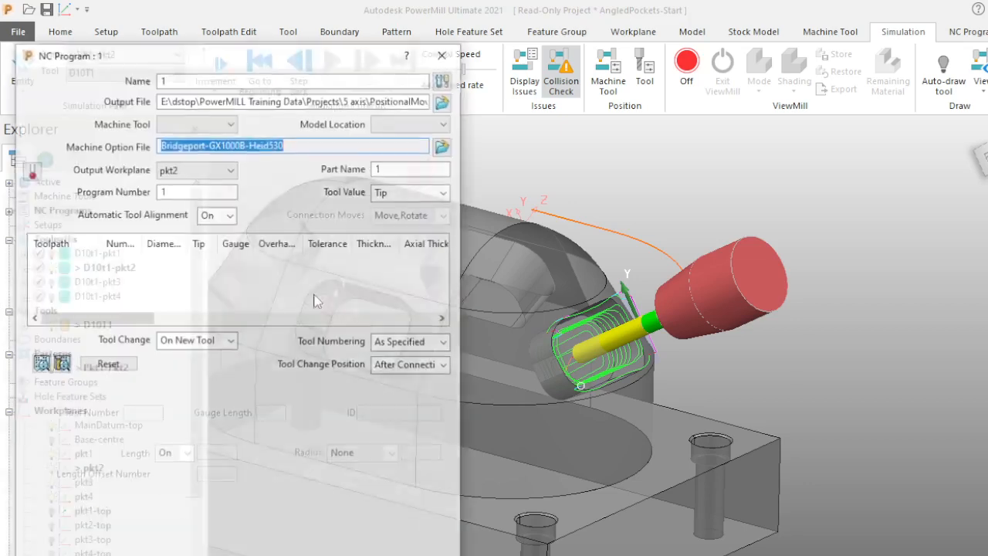
pyautogui.click(180, 79)
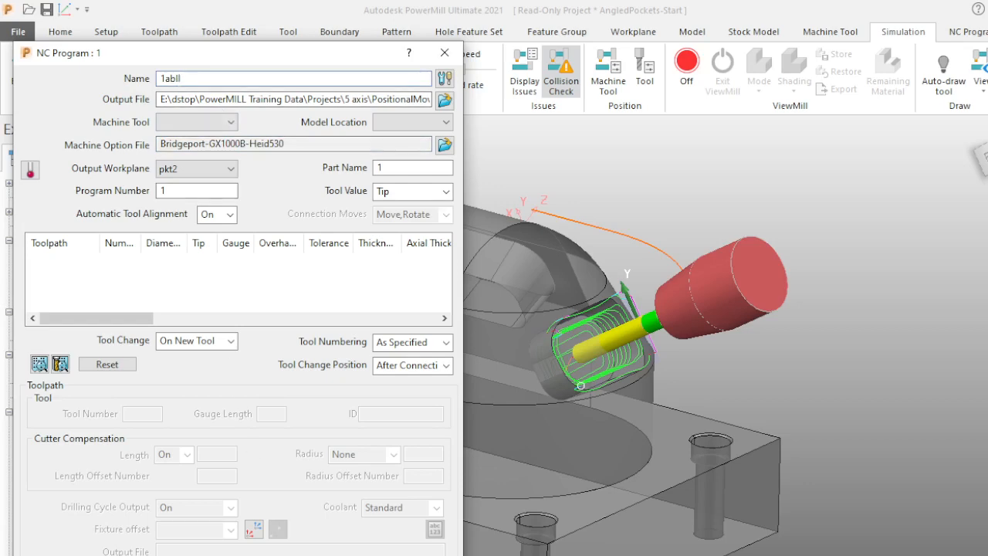
pyautogui.click(271, 553)
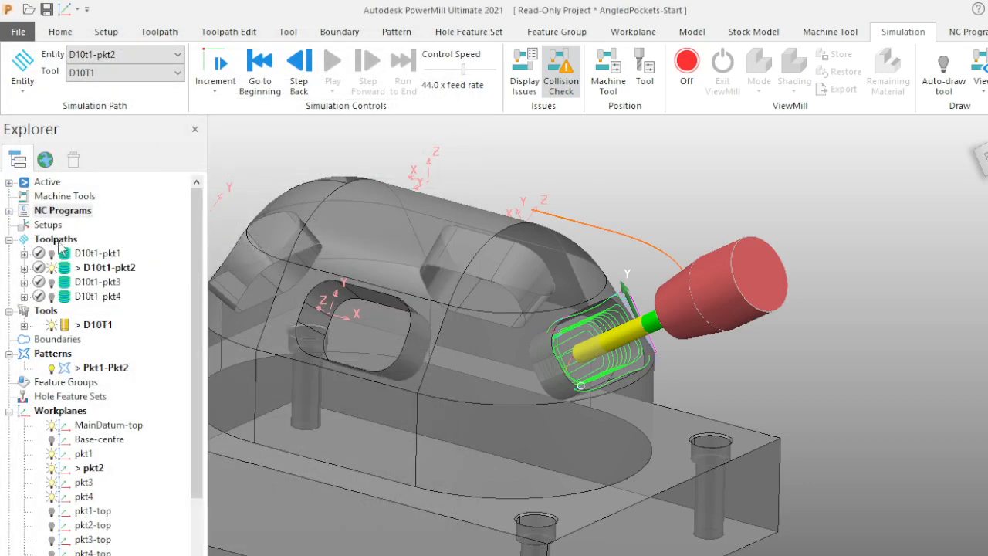
pyautogui.rightClick(59, 244)
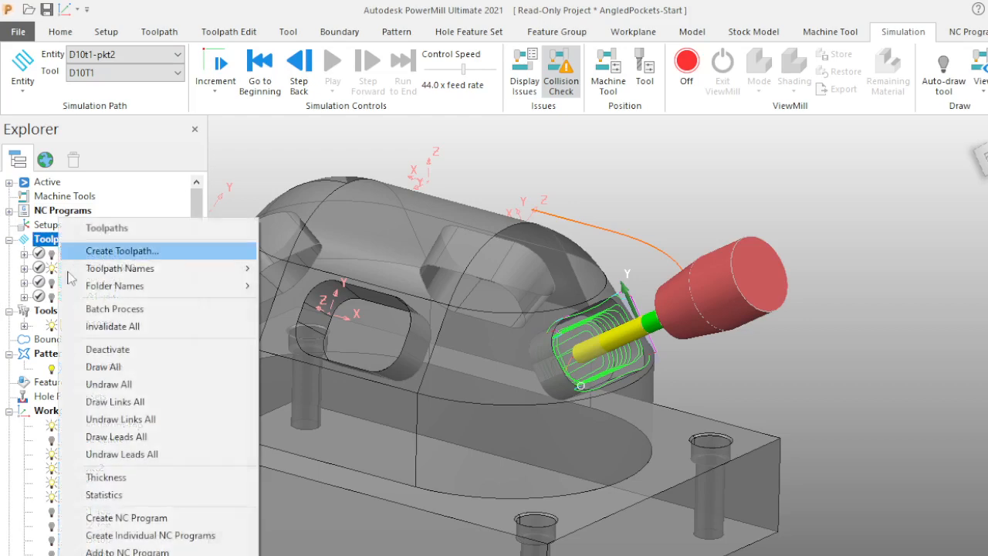
pyautogui.click(158, 551)
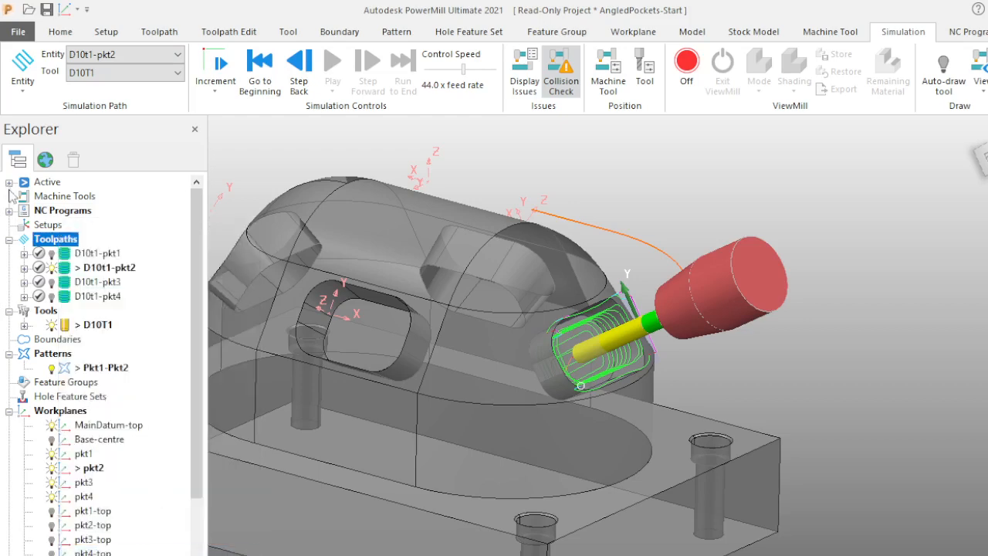
# Hide the D10t1-pkt2 toolpath and display the 1abll NC program on the whole part
pyautogui.click(9, 210)
pyautogui.rightClick(71, 230)
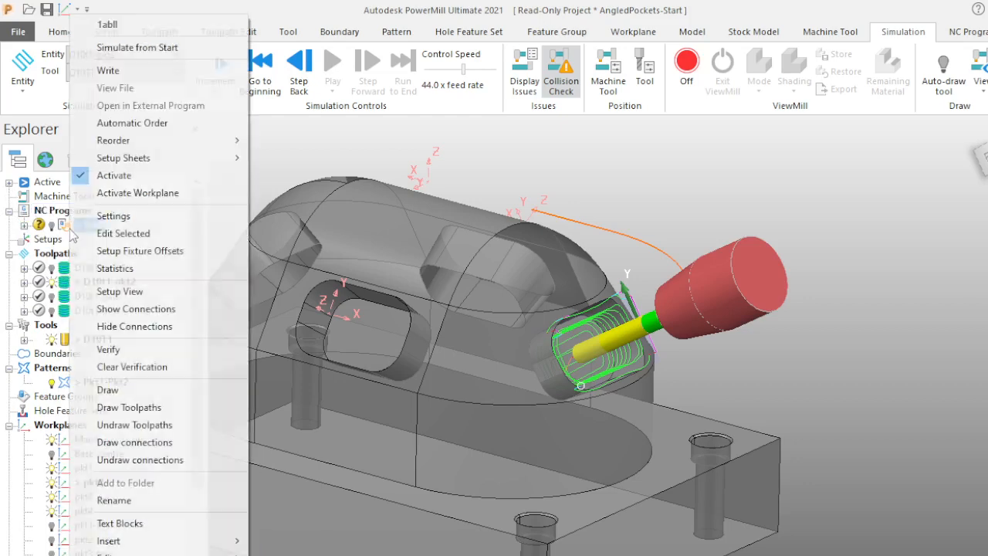
pyautogui.click(54, 227)
pyautogui.click(54, 227)
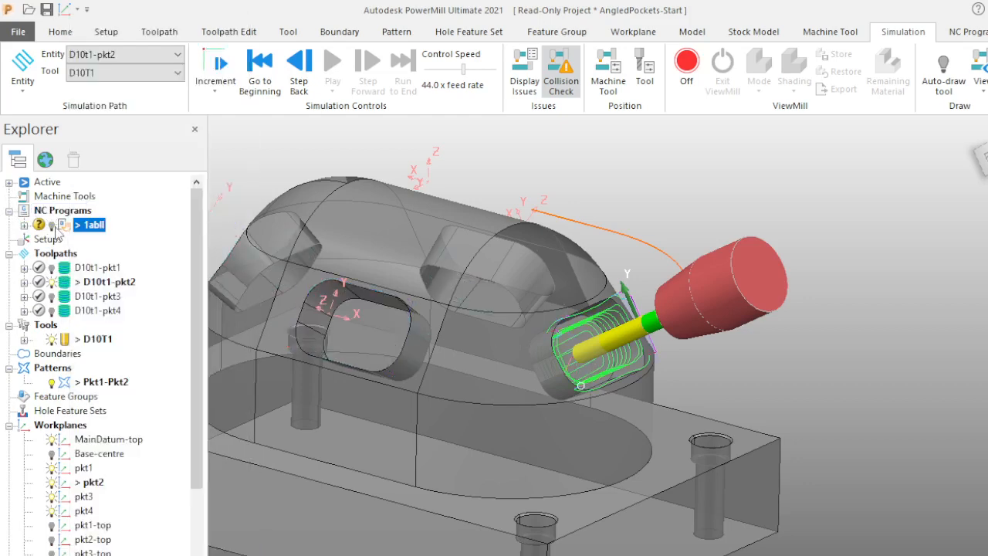
pyautogui.click(53, 281)
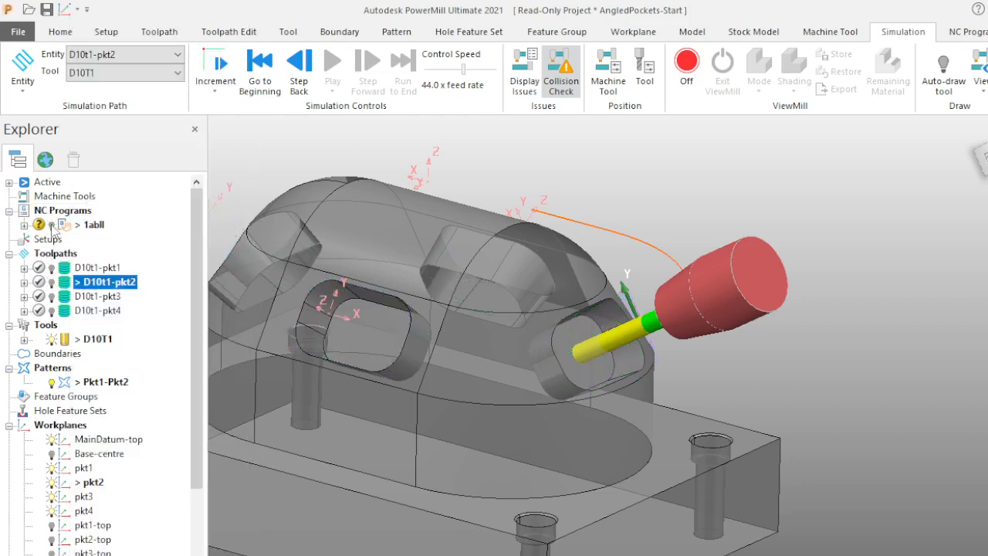
pyautogui.click(53, 226)
pyautogui.moveTo(522, 268); pyautogui.dragTo(637, 355, button='middle')
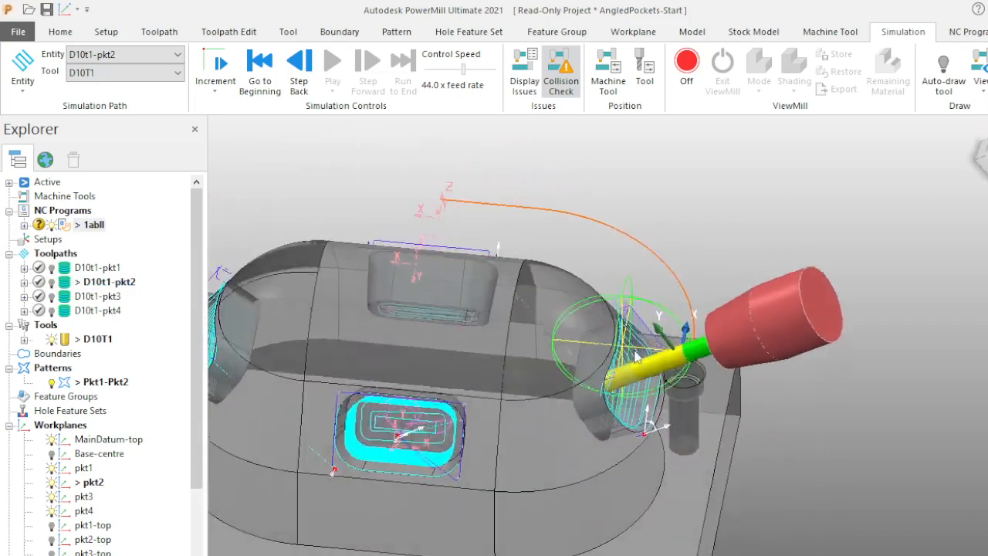
pyautogui.scroll(-3, 637, 355)
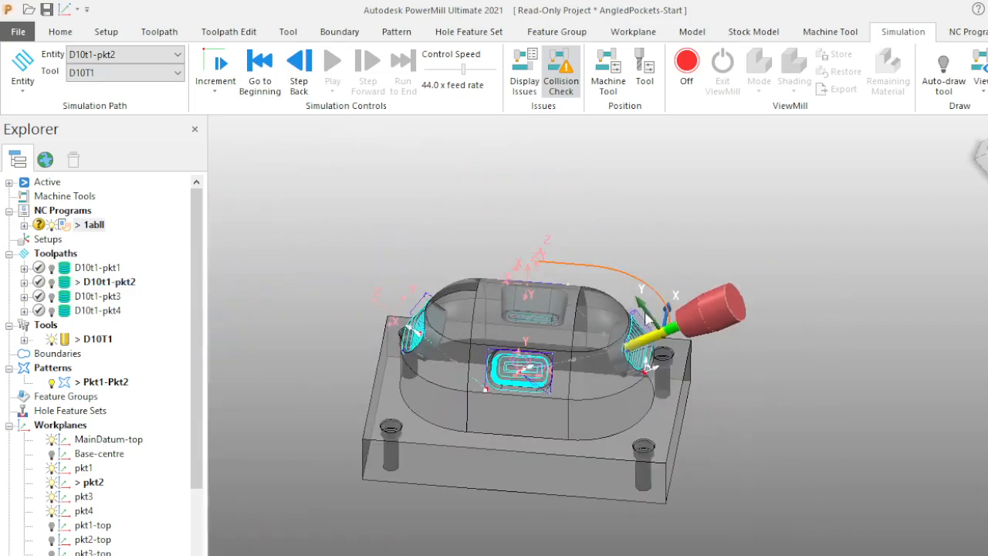
# Simulate the 1abll NC program from its start, raising the playback speed to 800.0 x feed rate
pyautogui.click(53, 225)
pyautogui.rightClick(70, 230)
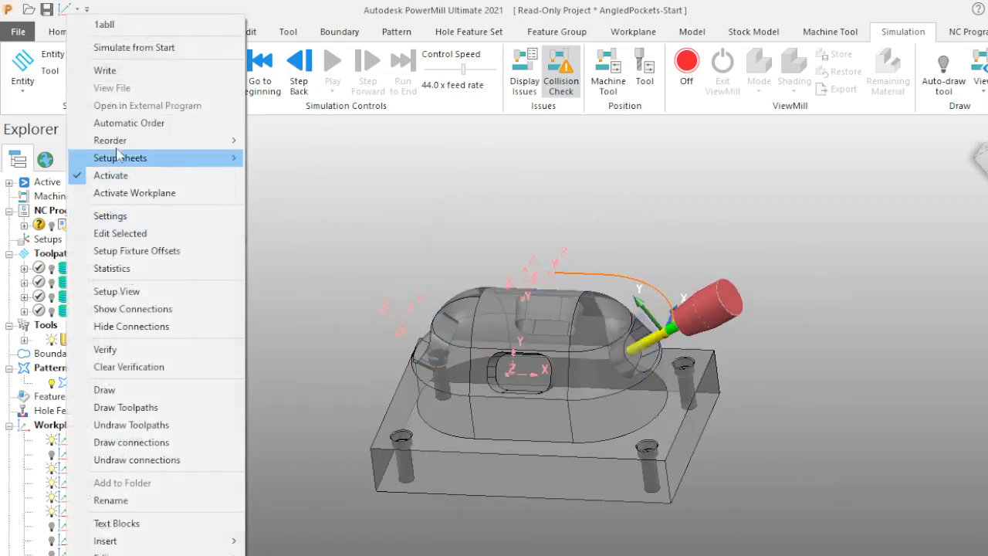
pyautogui.click(131, 48)
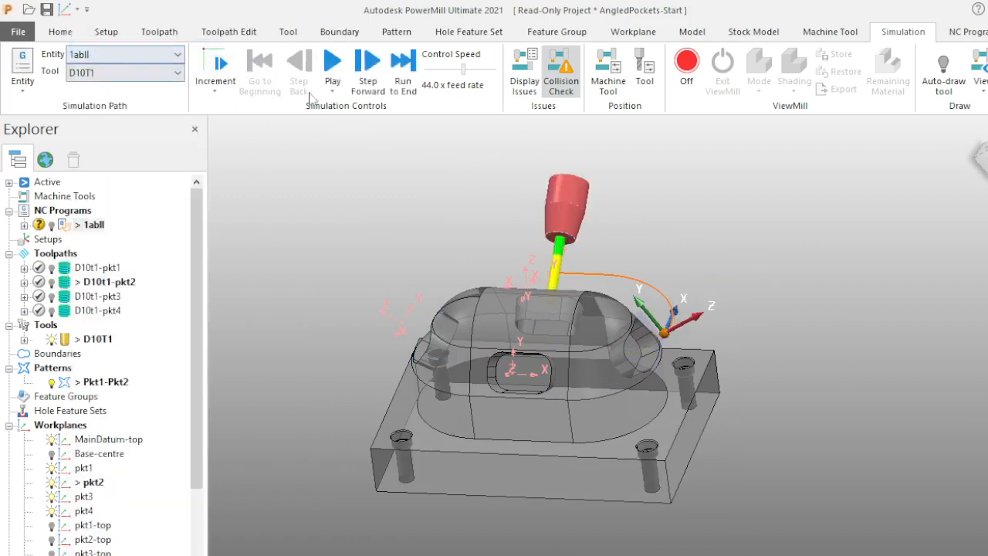
pyautogui.click(332, 68)
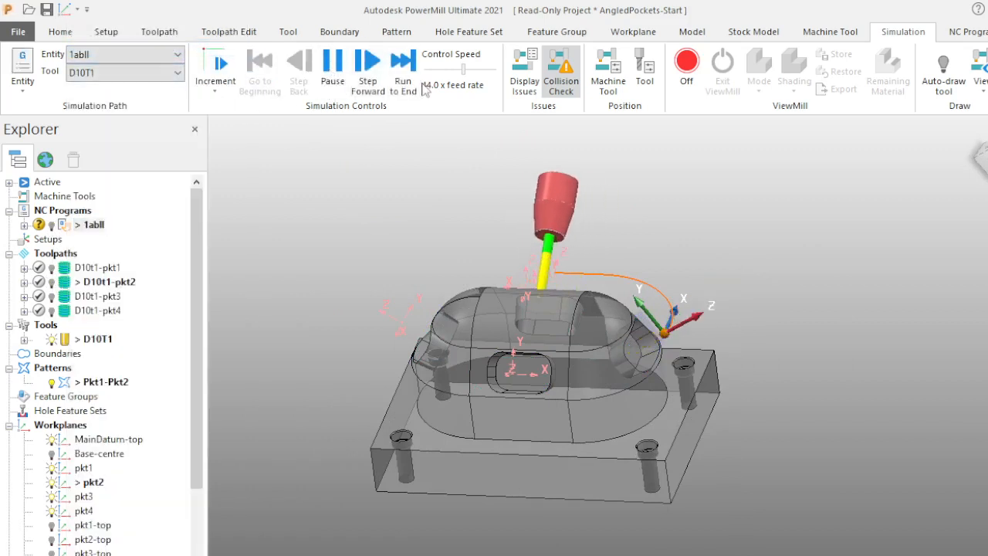
pyautogui.moveTo(466, 73); pyautogui.dragTo(494, 71)
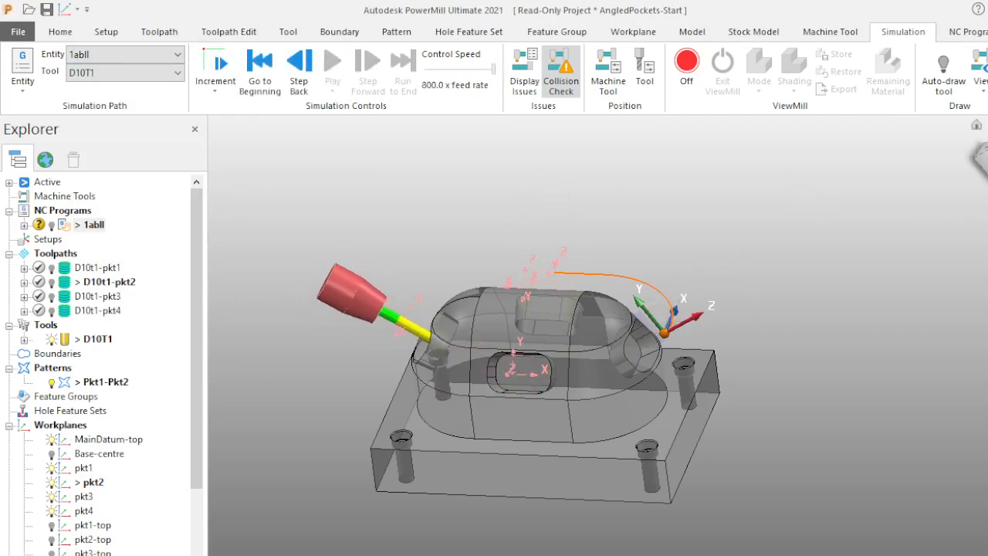
pyautogui.hotkey('ctrl', '5')
pyautogui.hotkey('alt', 's')
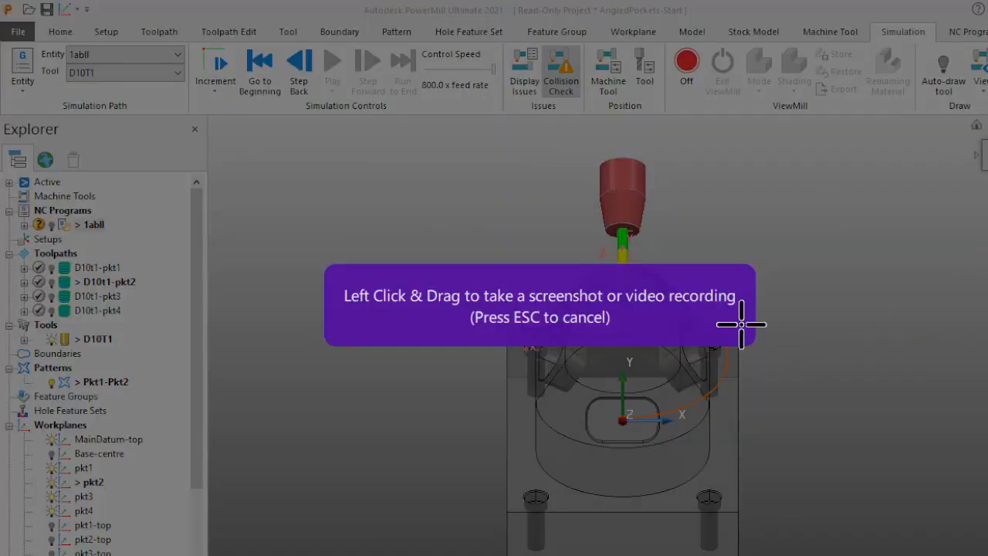
pyautogui.click(817, 287)
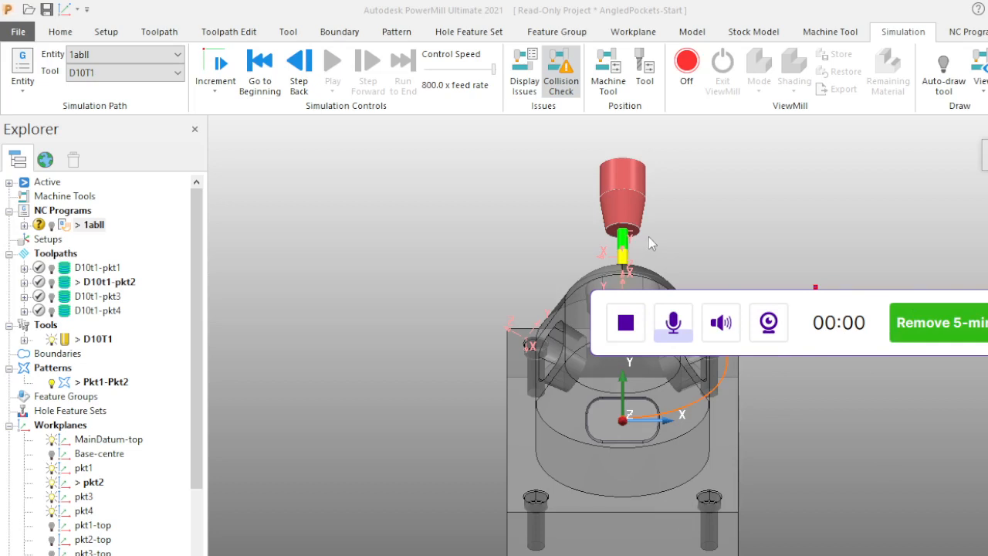
pyautogui.click(628, 389)
pyautogui.click(626, 318)
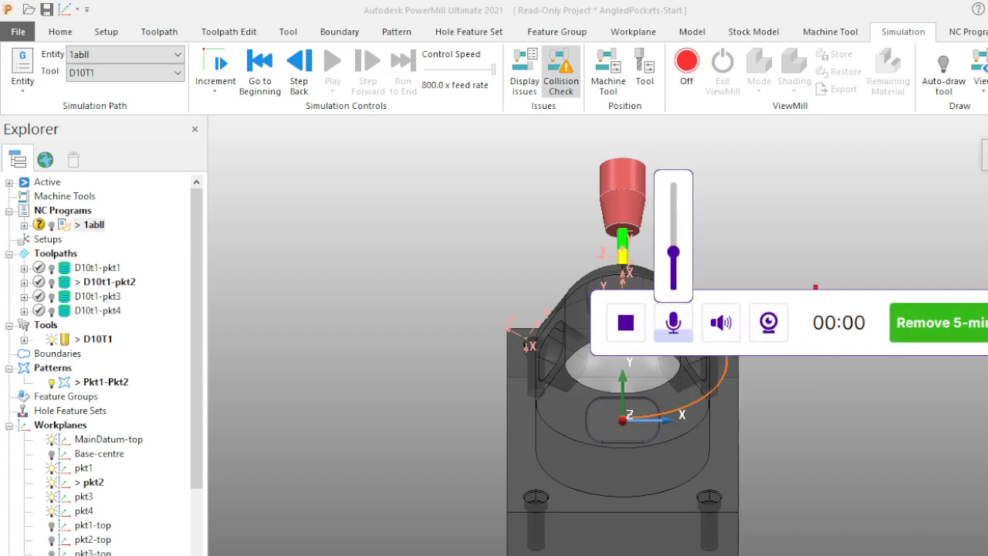
pyautogui.hotkey('alt', 's')
pyautogui.press('Escape')
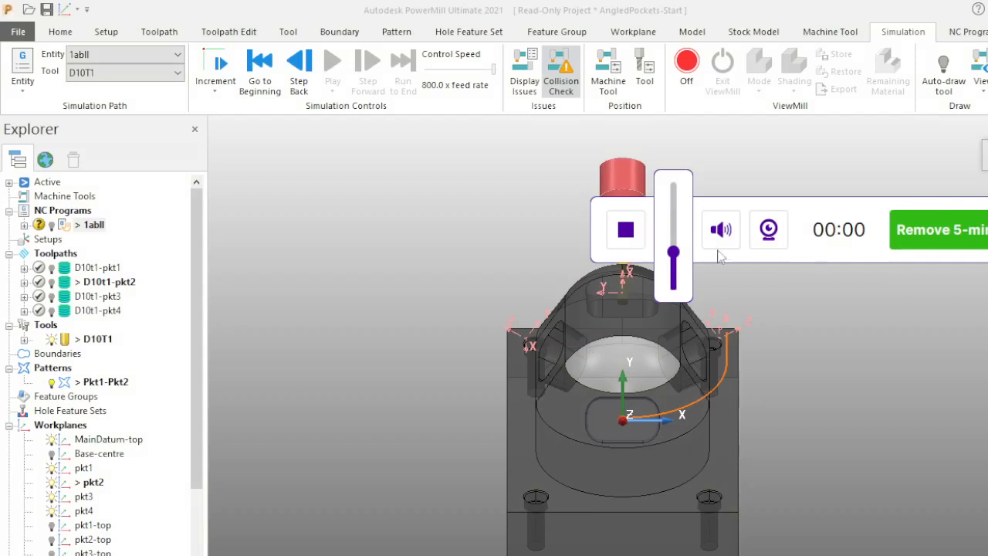
pyautogui.moveTo(680, 265); pyautogui.dragTo(679, 223)
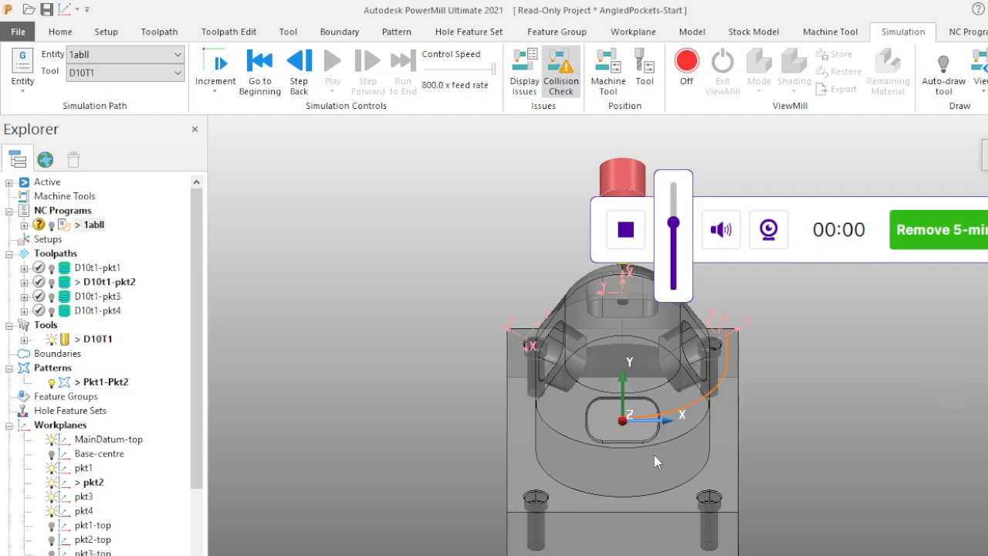
pyautogui.moveTo(654, 455); pyautogui.dragTo(974, 423, button='middle')
pyautogui.scroll(-3, 752, 283)
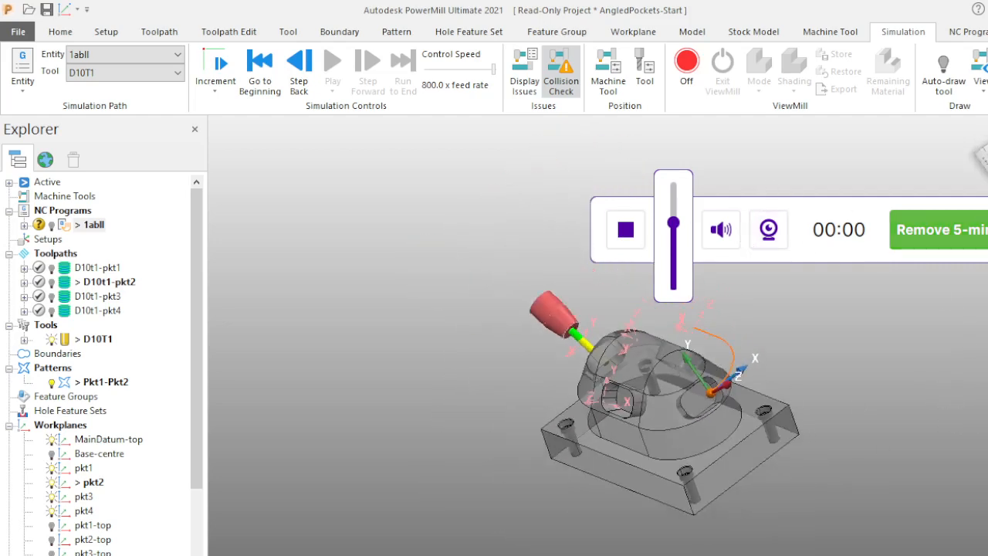
pyautogui.click(911, 254)
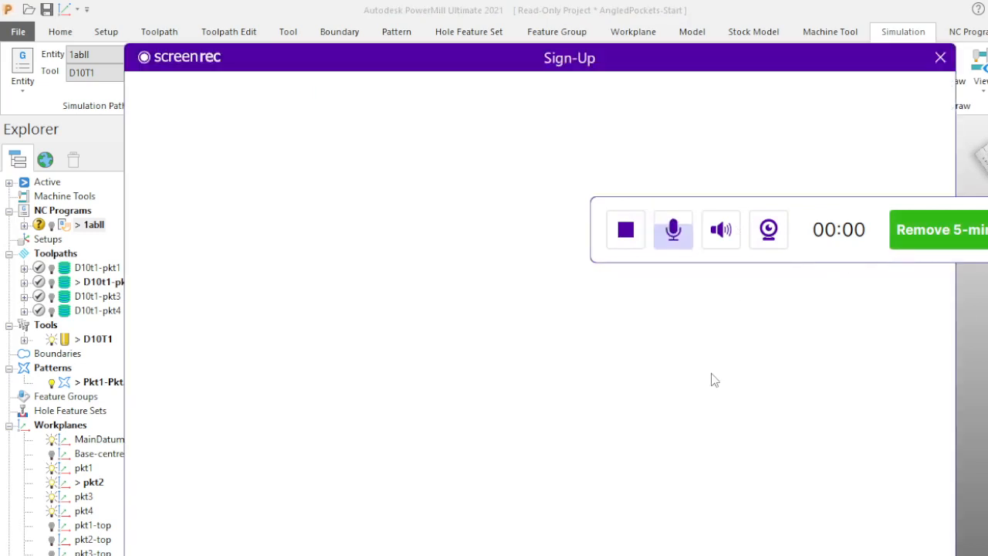
pyautogui.click(940, 58)
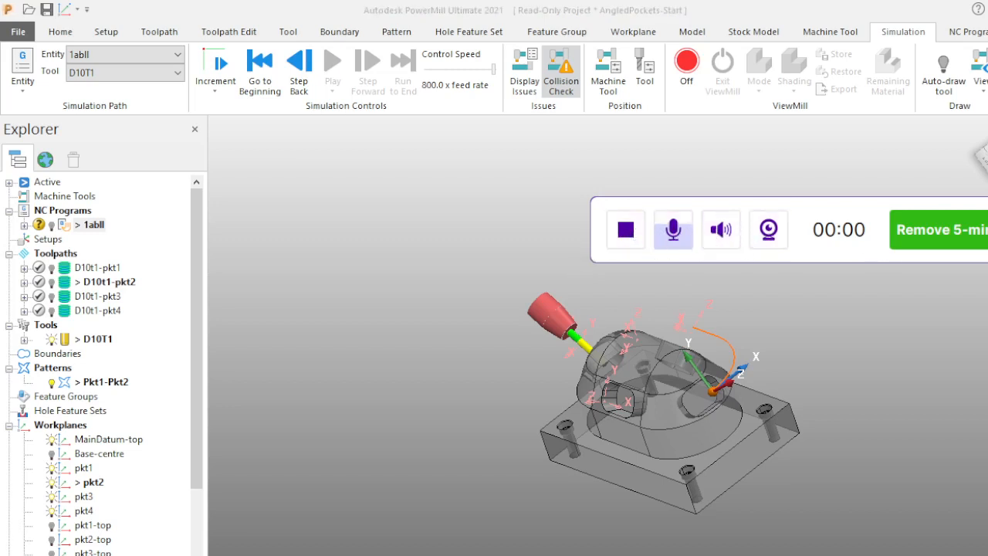
# Show the part in wireframe, and switch to PowerMILL Pro 10.0 to view the D10t1-pkt1 toolpath on the part
pyautogui.press('F3')
pyautogui.press('F4')
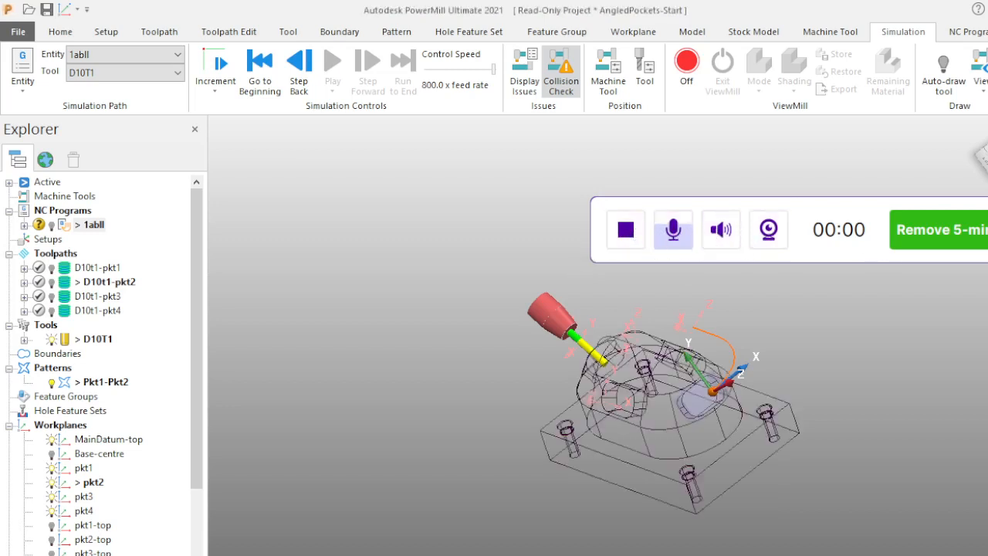
pyautogui.hotkey('ctrl', '5')
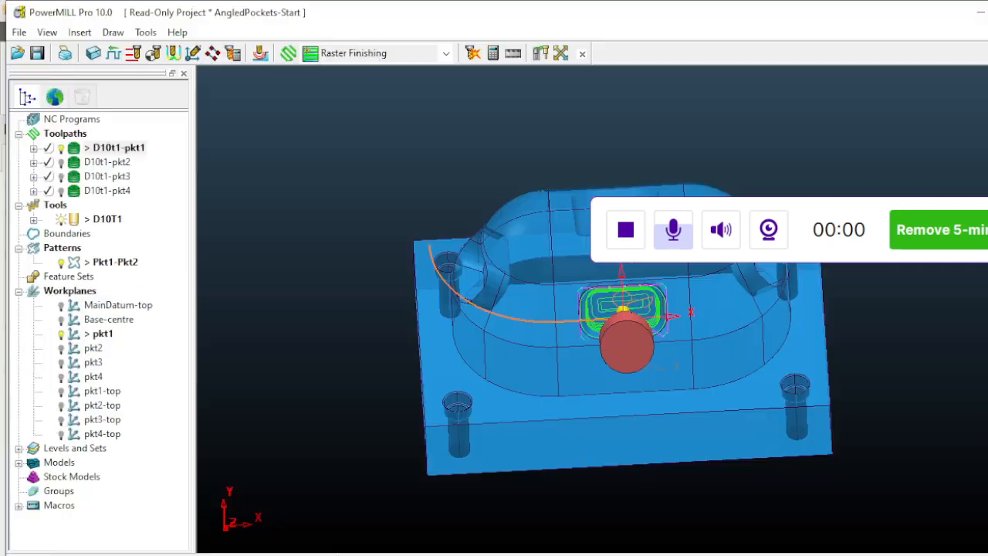
pyautogui.moveTo(571, 353); pyautogui.dragTo(897, 322, button='middle')
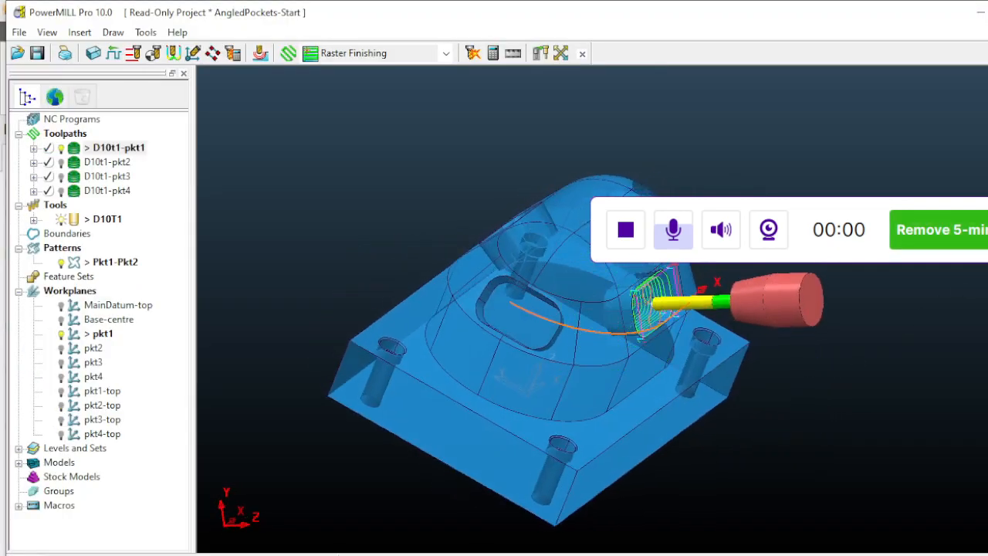
pyautogui.click(932, 231)
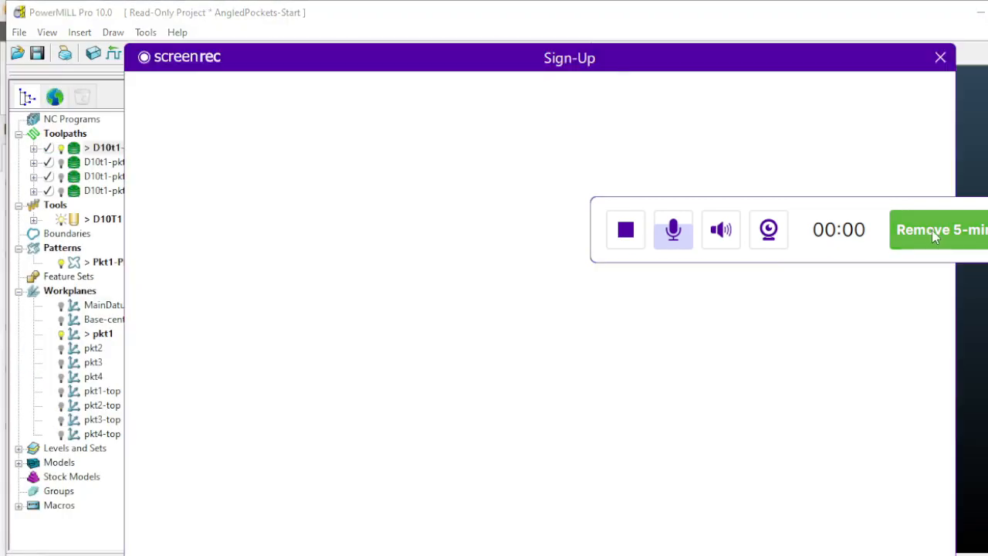
pyautogui.click(942, 56)
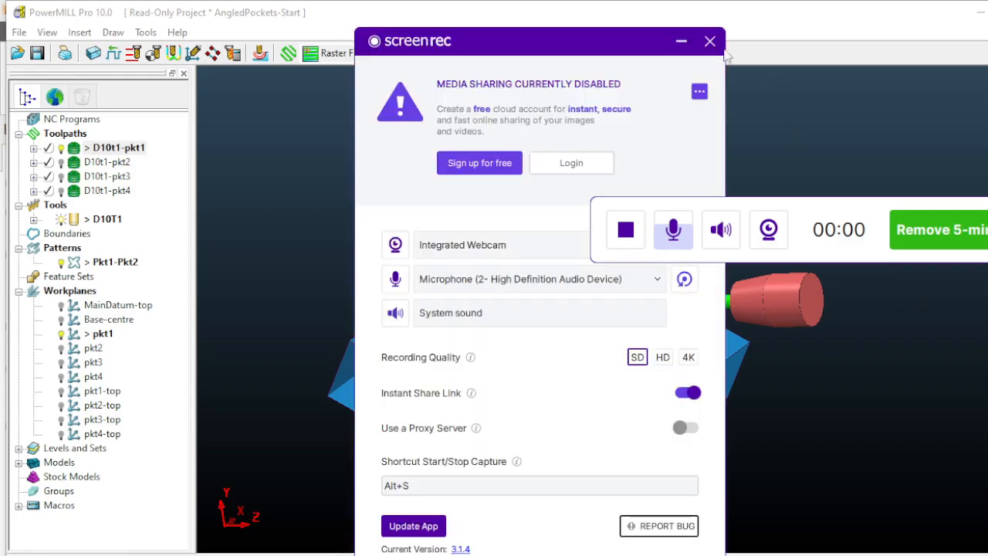
pyautogui.click(711, 41)
# Examine the D10t1-pkt1 toolpath and its tilted tool on the shaded part from several angles
pyautogui.moveTo(791, 280); pyautogui.dragTo(841, 338, button='middle')
pyautogui.scroll(-4, 543, 456)
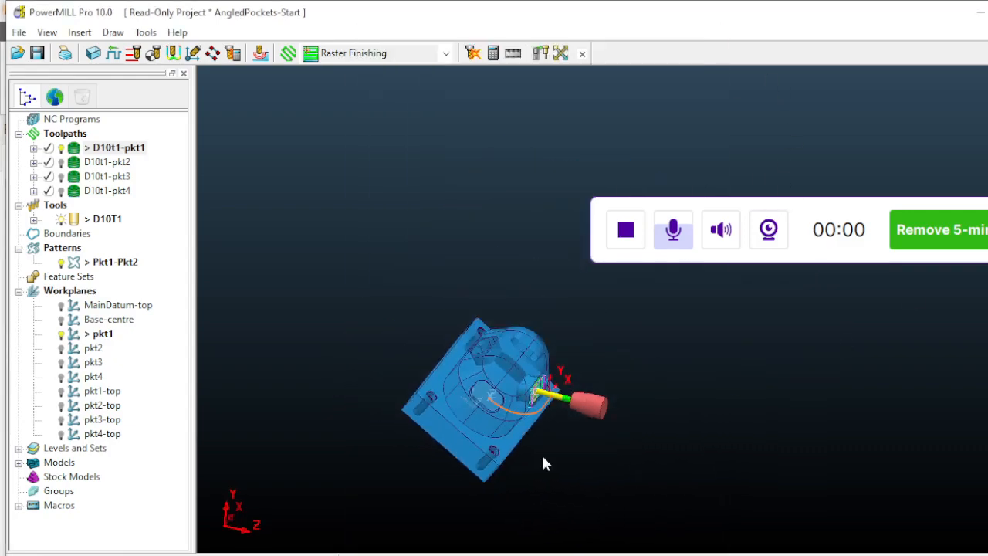
pyautogui.moveTo(543, 462); pyautogui.dragTo(452, 395, button='middle')
pyautogui.scroll(4, 453, 379)
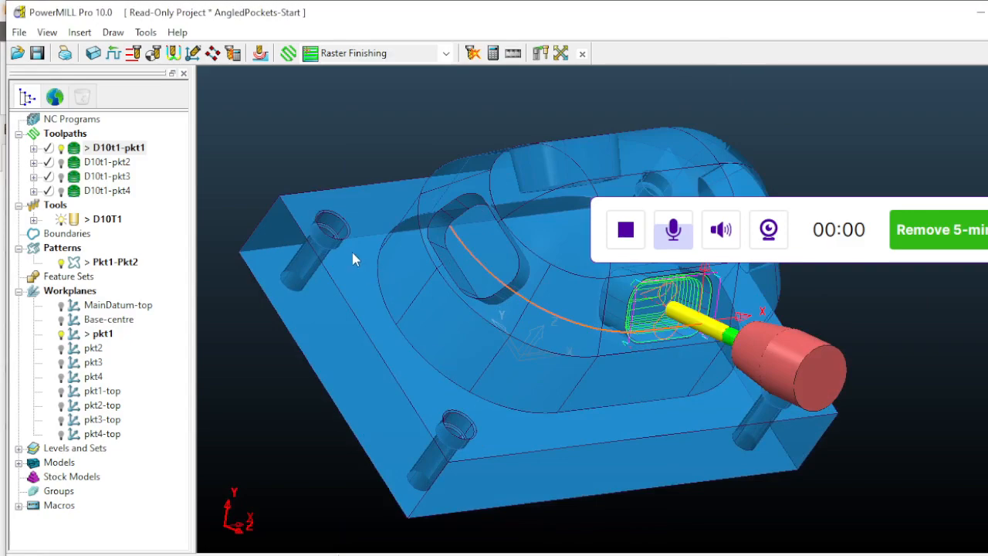
pyautogui.moveTo(513, 394); pyautogui.dragTo(509, 417, button='middle')
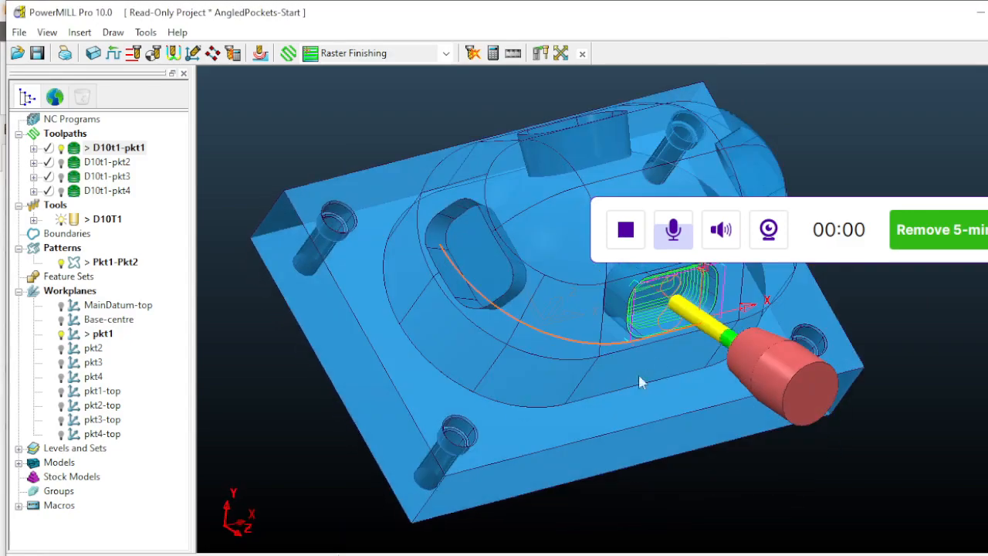
pyautogui.moveTo(640, 380); pyautogui.dragTo(439, 373, button='middle')
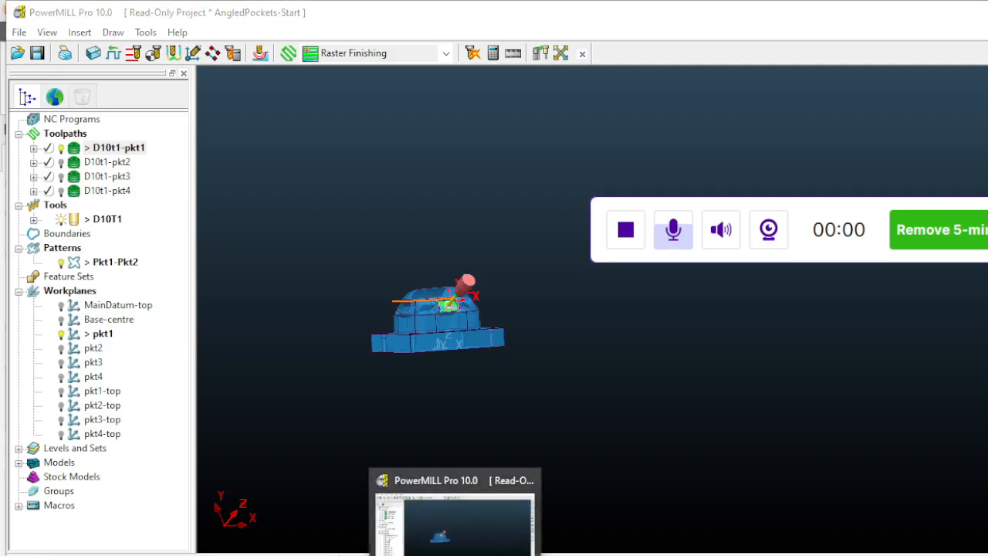
# Switch to PowerMill Ultimate 2021 and inspect the tool's position on the part relative to the active pkt2 workplane
pyautogui.click(456, 555)
pyautogui.moveTo(505, 360); pyautogui.dragTo(715, 369, button='middle')
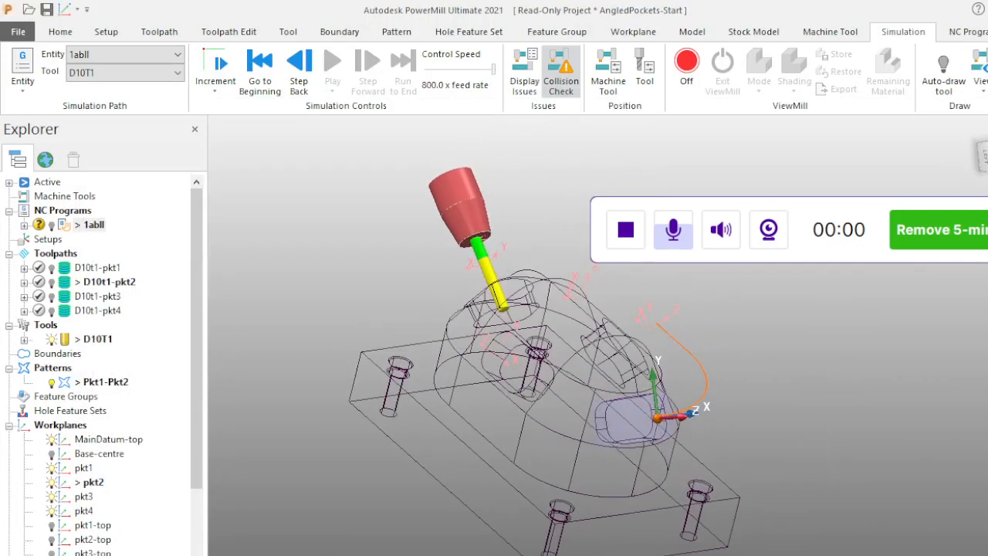
pyautogui.moveTo(690, 408); pyautogui.dragTo(546, 466, button='middle')
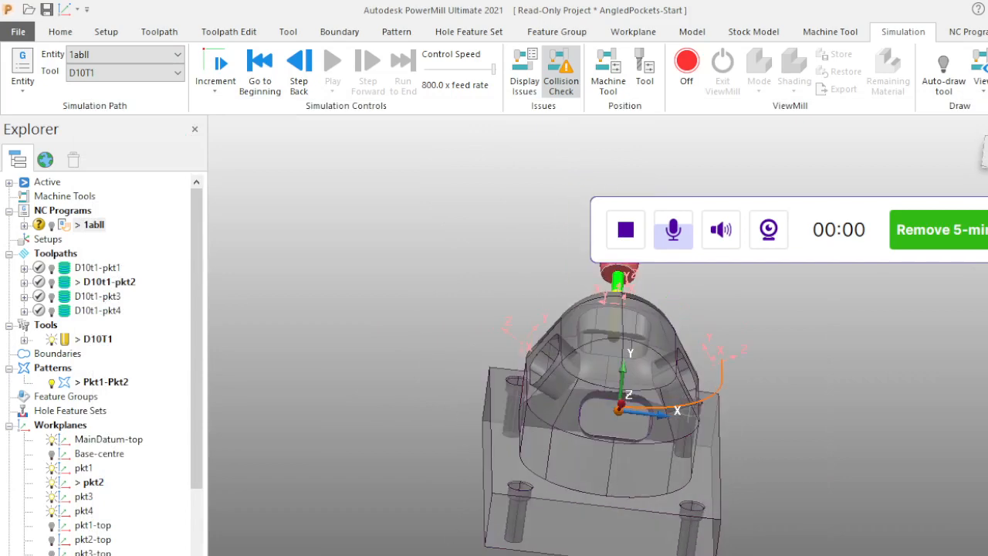
# Switch to PowerMILL Pro 10.0 and examine the tool's alignment with the pkt1 workplane in the angled pocket from close up and around the part
pyautogui.moveTo(456, 555)
pyautogui.click(473, 491)
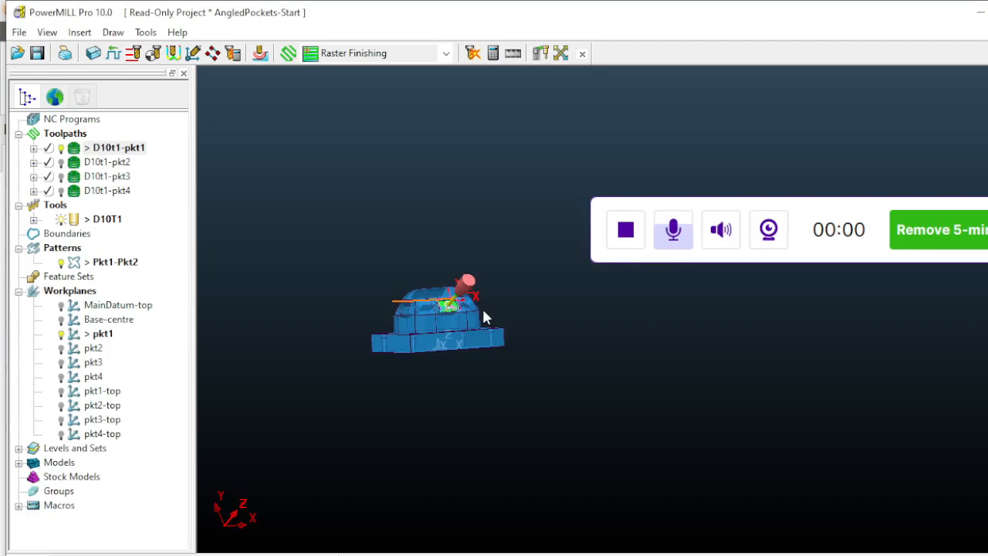
pyautogui.moveTo(482, 311); pyautogui.dragTo(980, 250, button='middle')
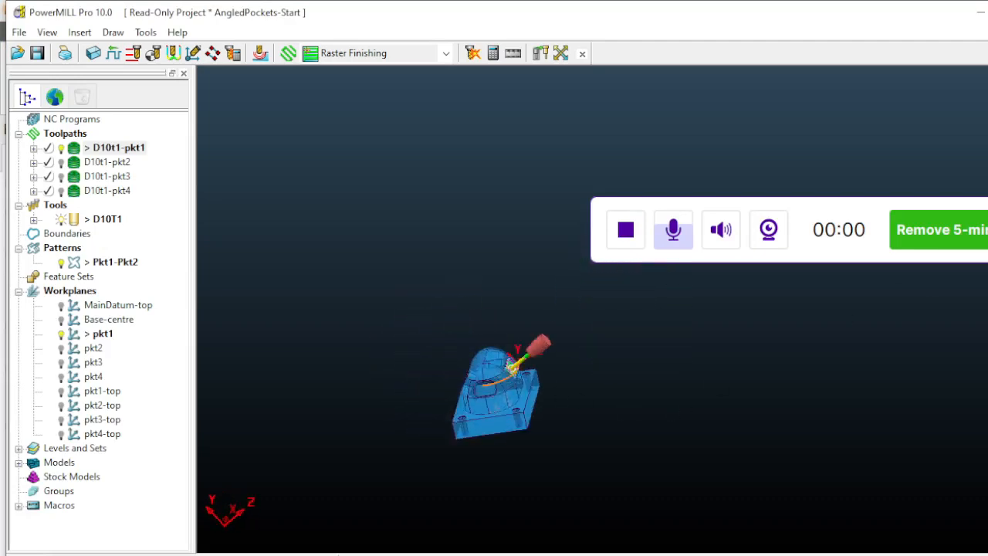
pyautogui.hotkey('ctrl', '6')
pyautogui.hotkey('ctrl', '5')
pyautogui.moveTo(395, 343); pyautogui.dragTo(646, 335, button='middle')
pyautogui.scroll(-3, 328, 282)
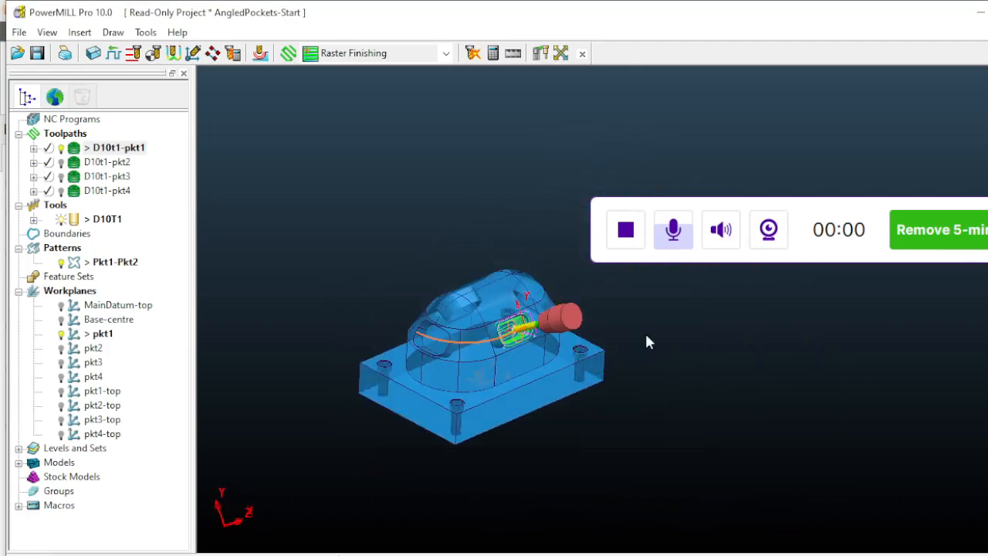
pyautogui.scroll(2, 389, 167)
pyautogui.moveTo(388, 167); pyautogui.dragTo(428, 348, button='middle')
pyautogui.scroll(-3, 292, 339)
pyautogui.scroll(2, 445, 413)
pyautogui.moveTo(445, 412); pyautogui.dragTo(668, 418, button='middle')
pyautogui.scroll(3, 520, 404)
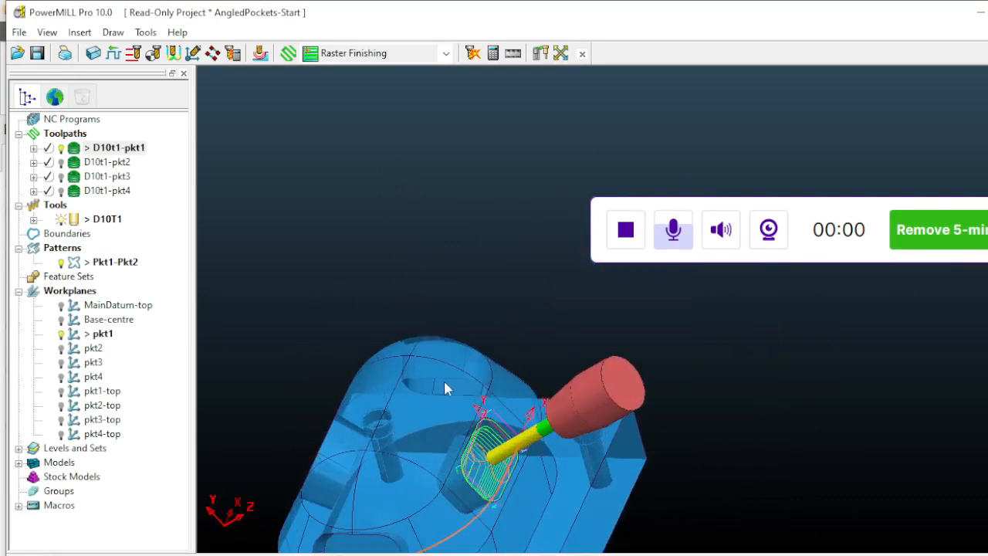
pyautogui.moveTo(445, 389); pyautogui.dragTo(594, 247, button='middle')
pyautogui.scroll(-3, 502, 316)
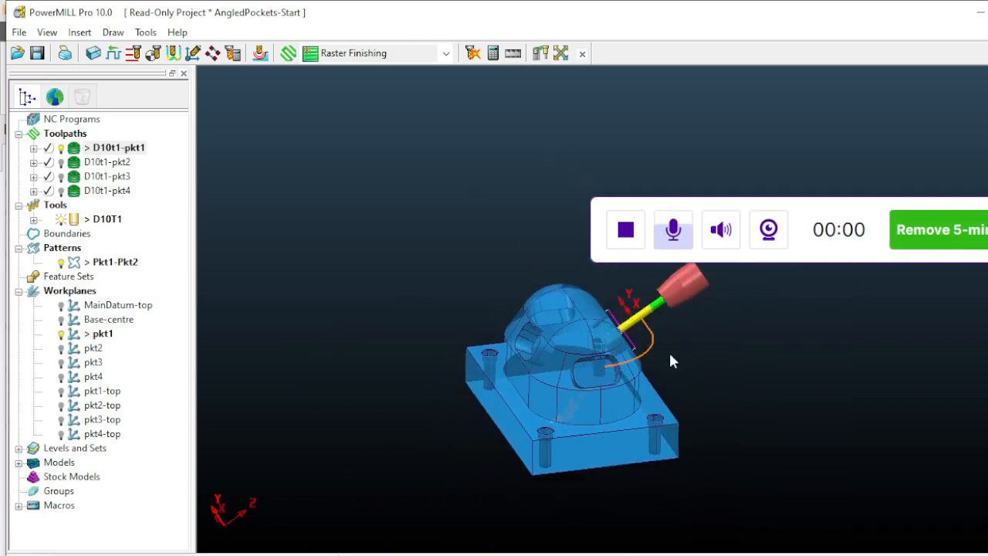